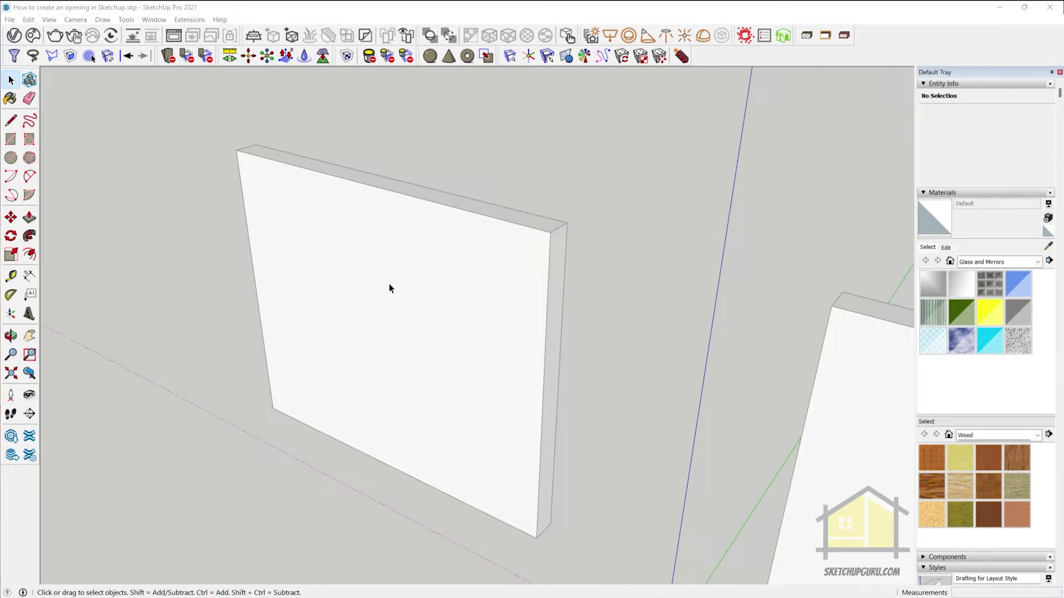
- Draw a rectangle about 2074 by 1718 mm on the front face of the first wall, locked to the green axis plane
{"action": "middle_click_drag", "start_coordinate": [282, 291], "coordinate": [500, 377]}
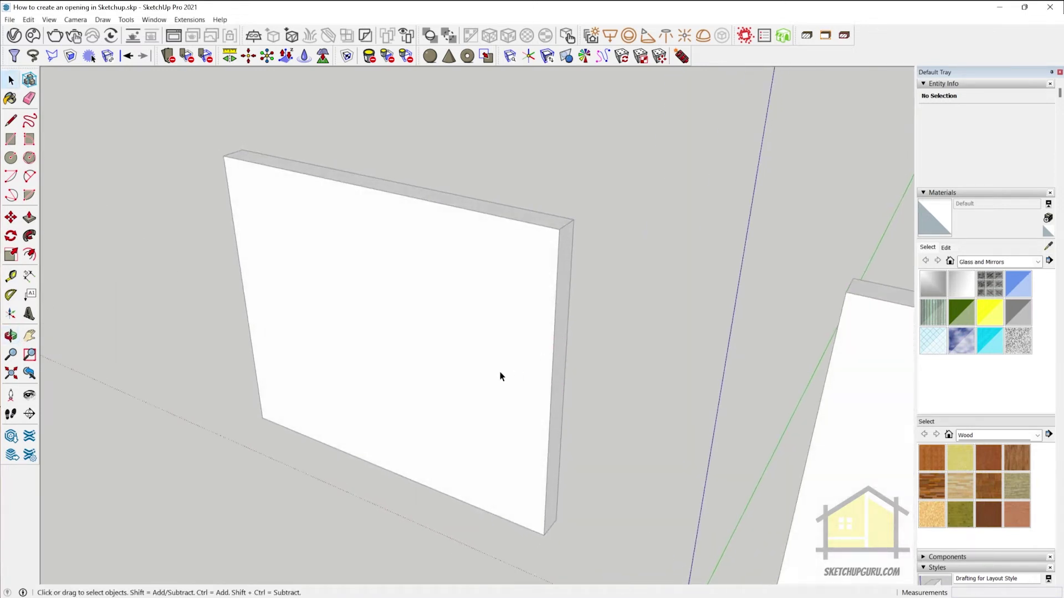
{"action": "left_click", "coordinate": [334, 303]}
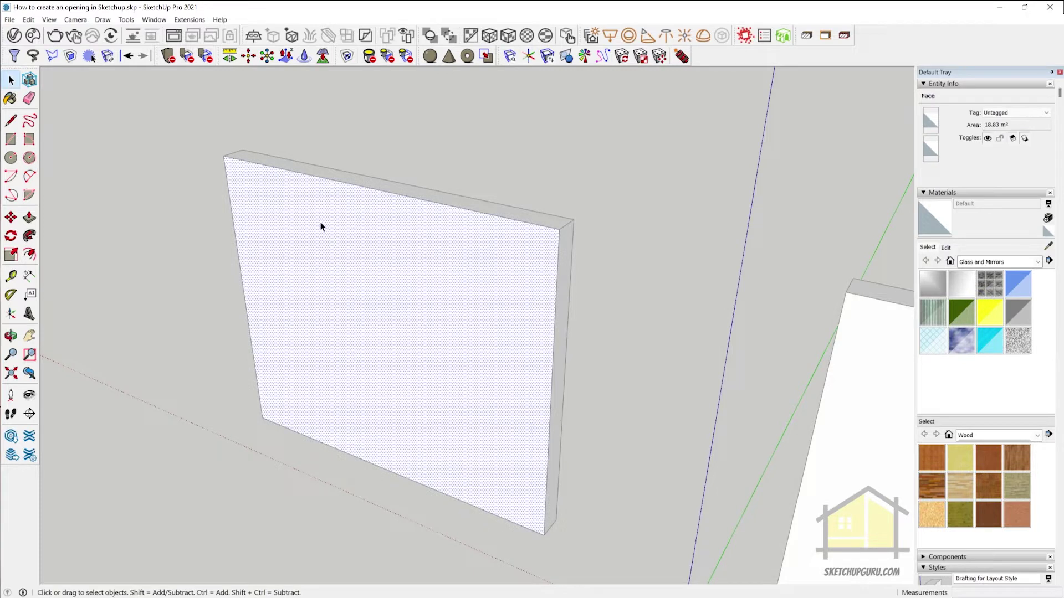
{"action": "key", "text": "r"}
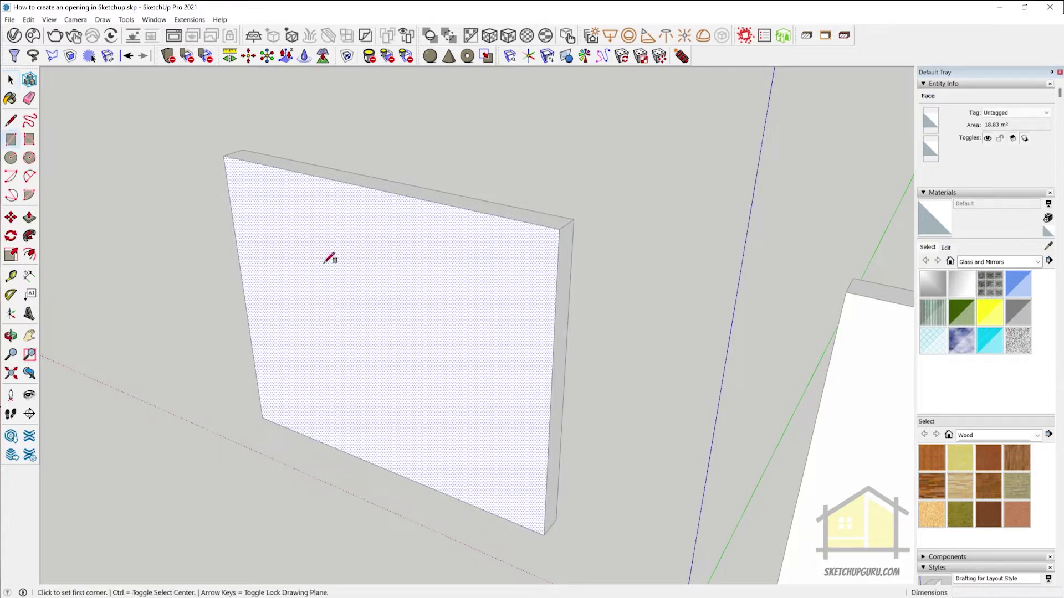
{"action": "left_click", "coordinate": [309, 232]}
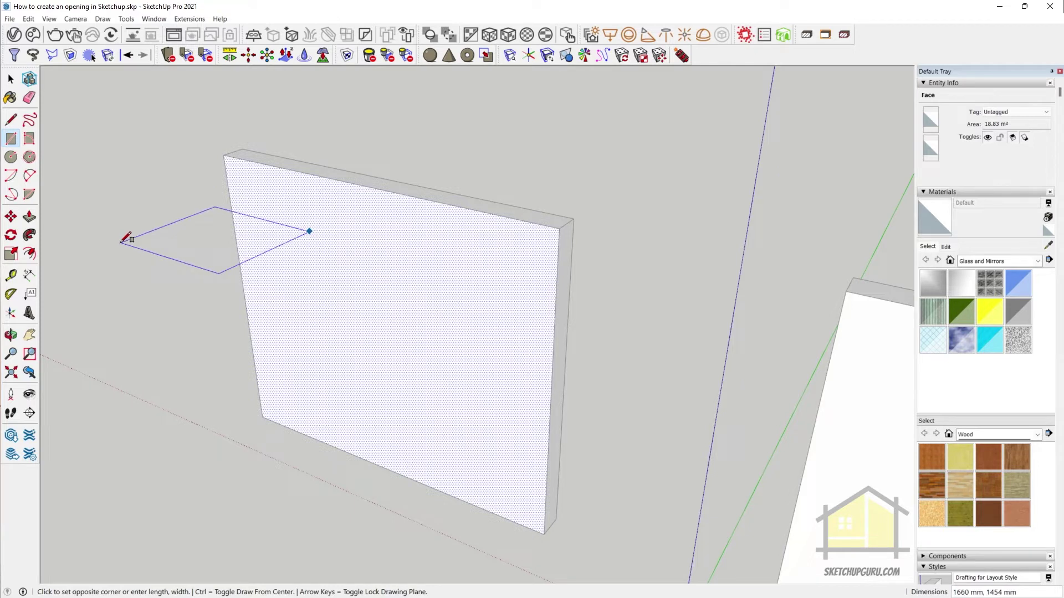
{"action": "key", "text": "Left"}
{"action": "key", "text": "Left"}
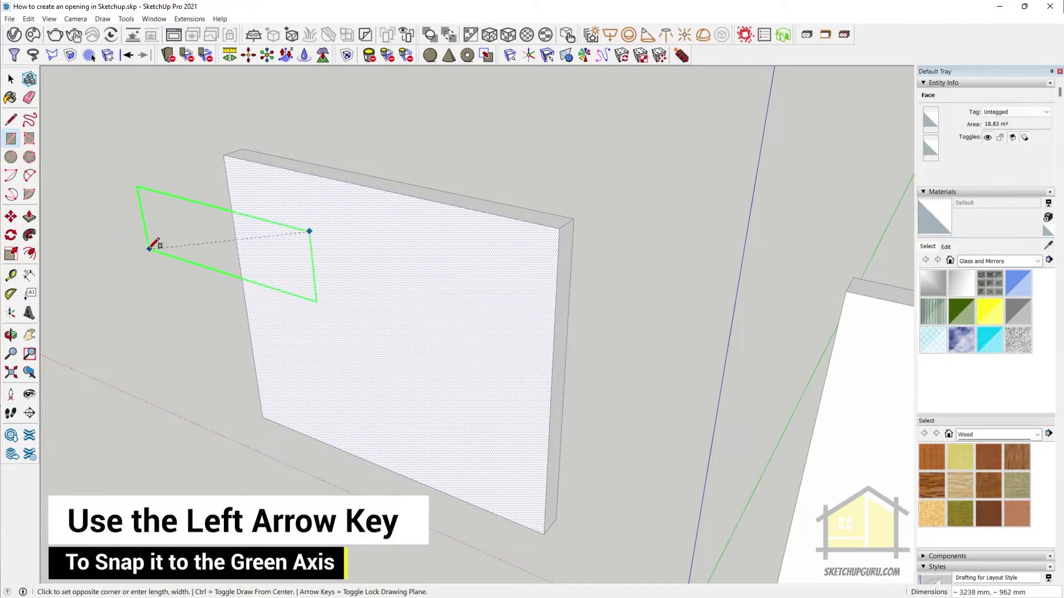
{"action": "left_click", "coordinate": [453, 397]}
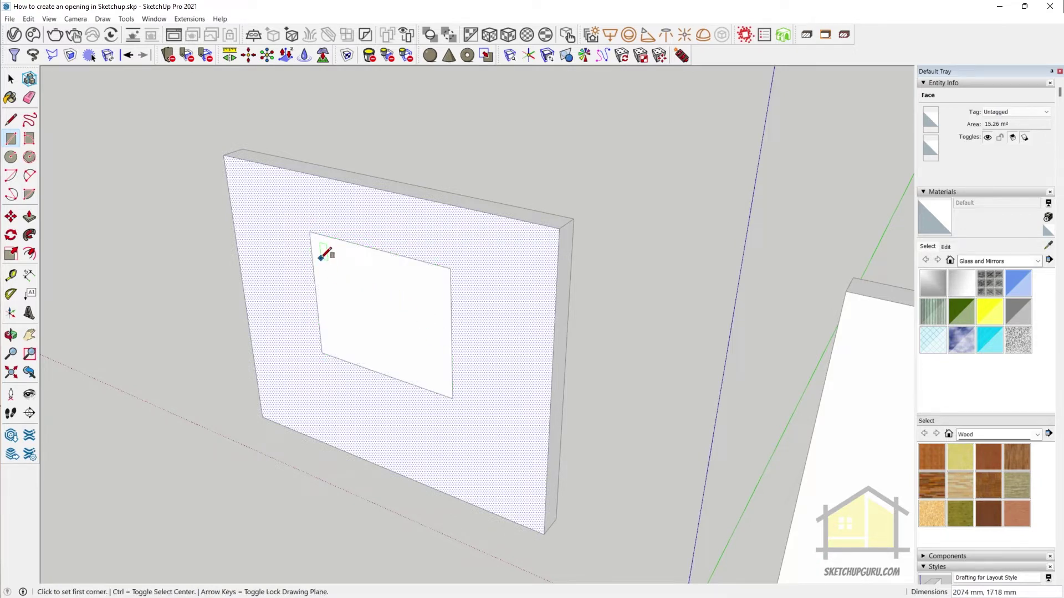
{"action": "middle_click_drag", "start_coordinate": [357, 294], "coordinate": [384, 277]}
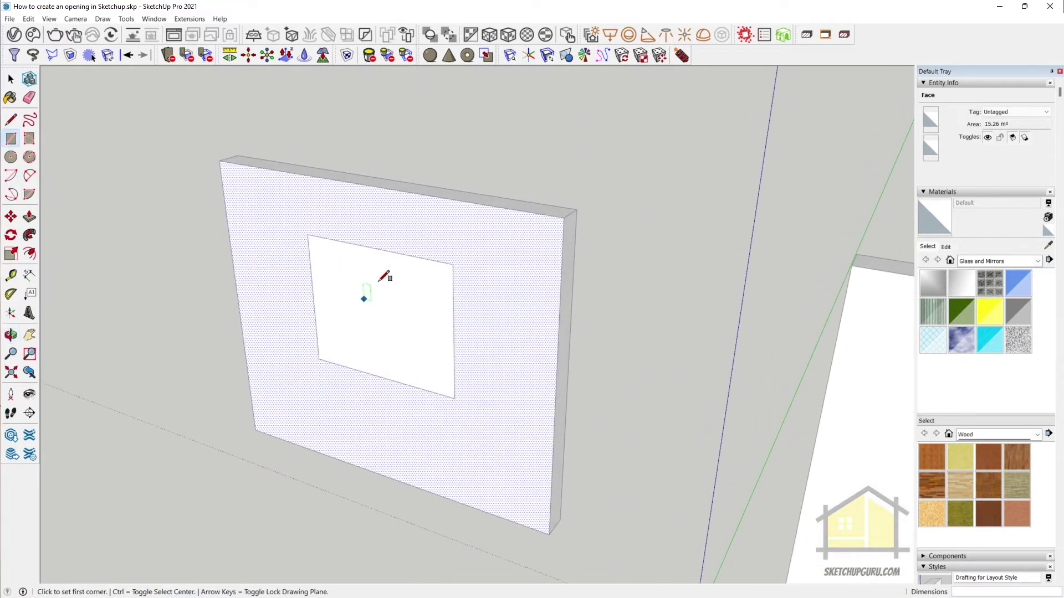
{"action": "key", "text": "space"}
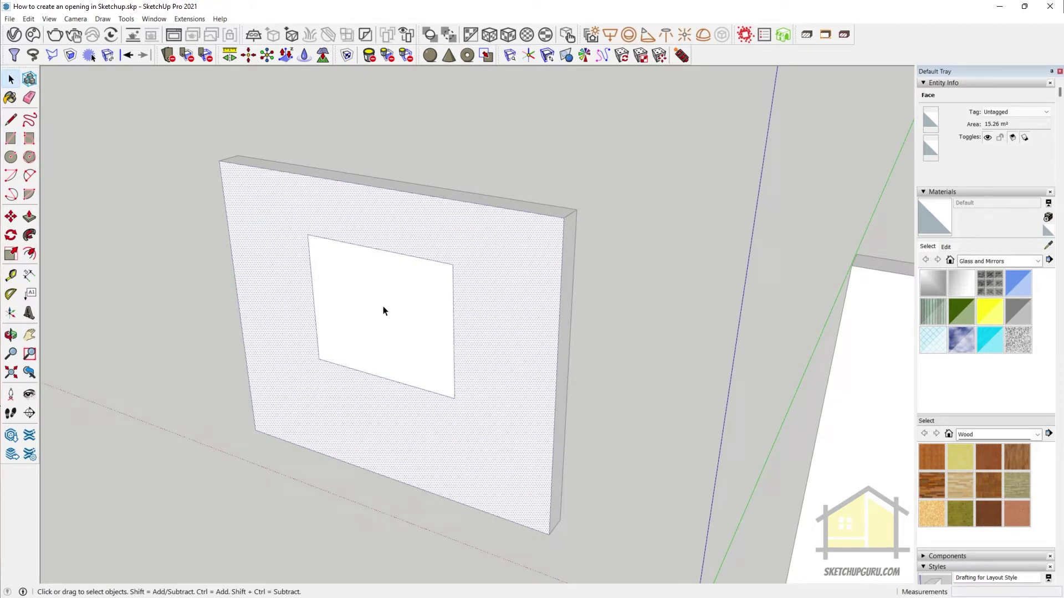
{"action": "key", "text": "p"}
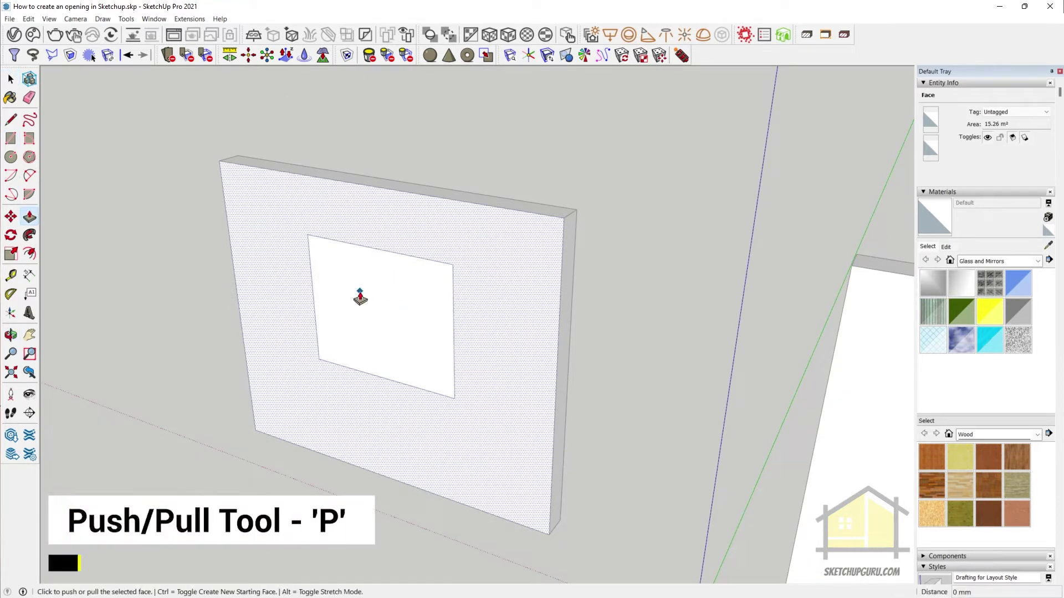
{"action": "left_click", "coordinate": [390, 294]}
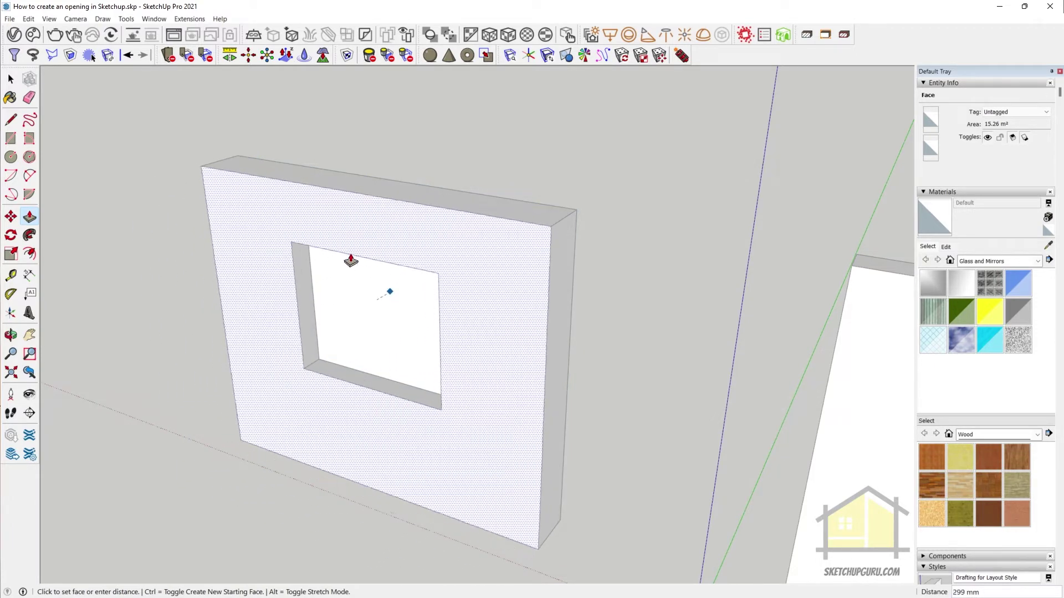
{"action": "key", "text": "space"}
- Push the rectangular face about 323 mm through to the first wall's back face to cut the window opening
{"action": "left_click", "coordinate": [364, 301]}
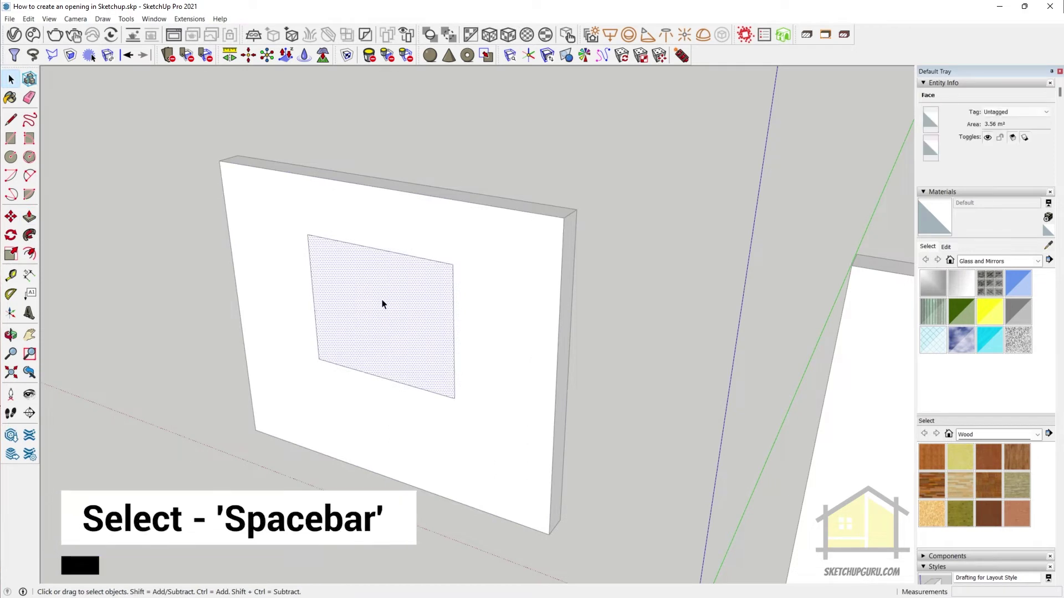
{"action": "key", "text": "p"}
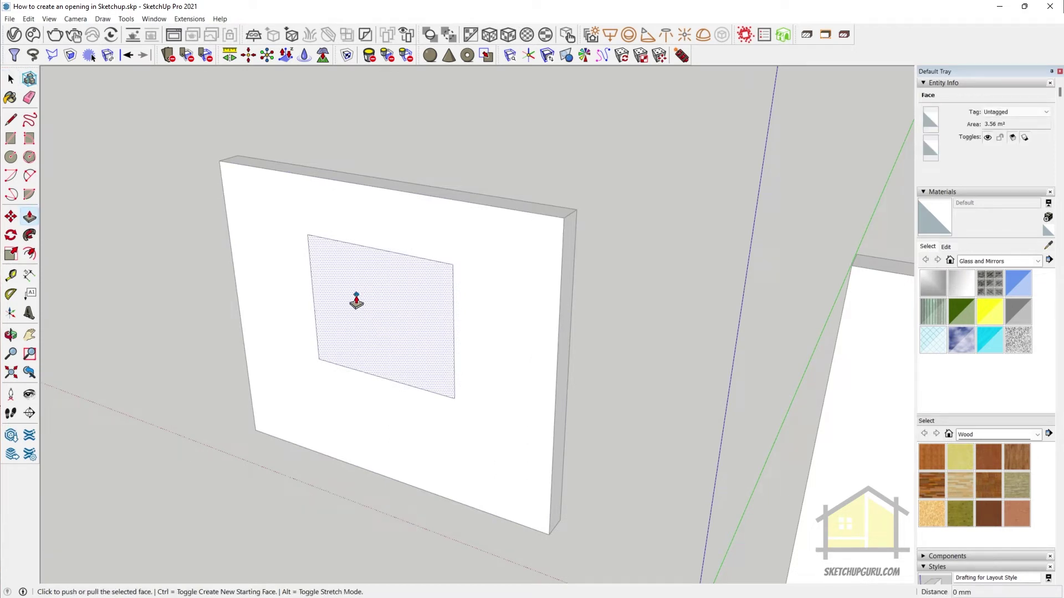
{"action": "left_click", "coordinate": [342, 289]}
{"action": "middle_click_drag", "start_coordinate": [380, 304], "coordinate": [397, 264]}
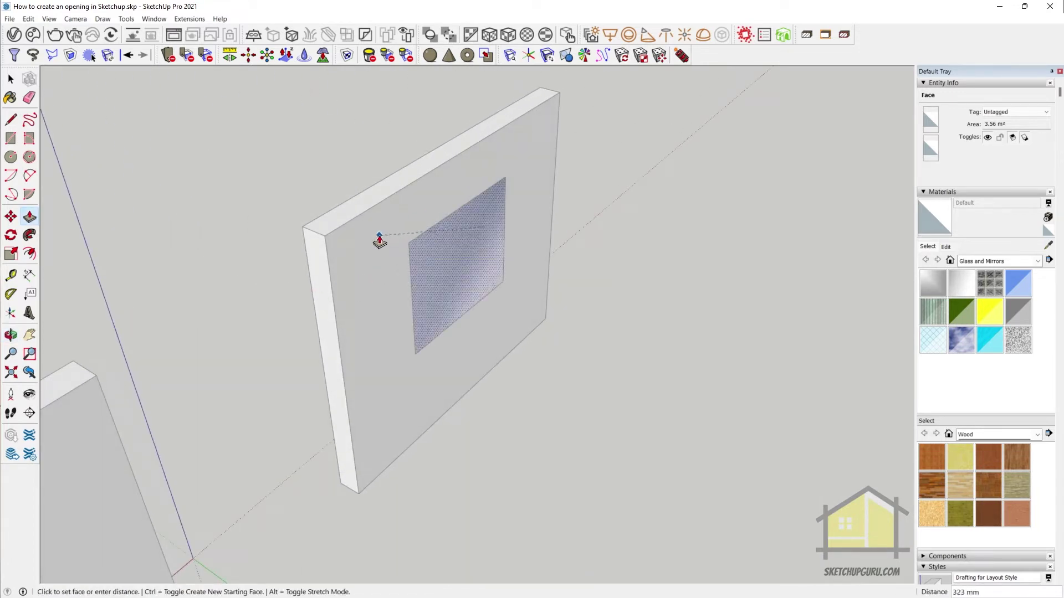
{"action": "left_click", "coordinate": [376, 246]}
{"action": "middle_click_drag", "start_coordinate": [376, 246], "coordinate": [864, 266]}
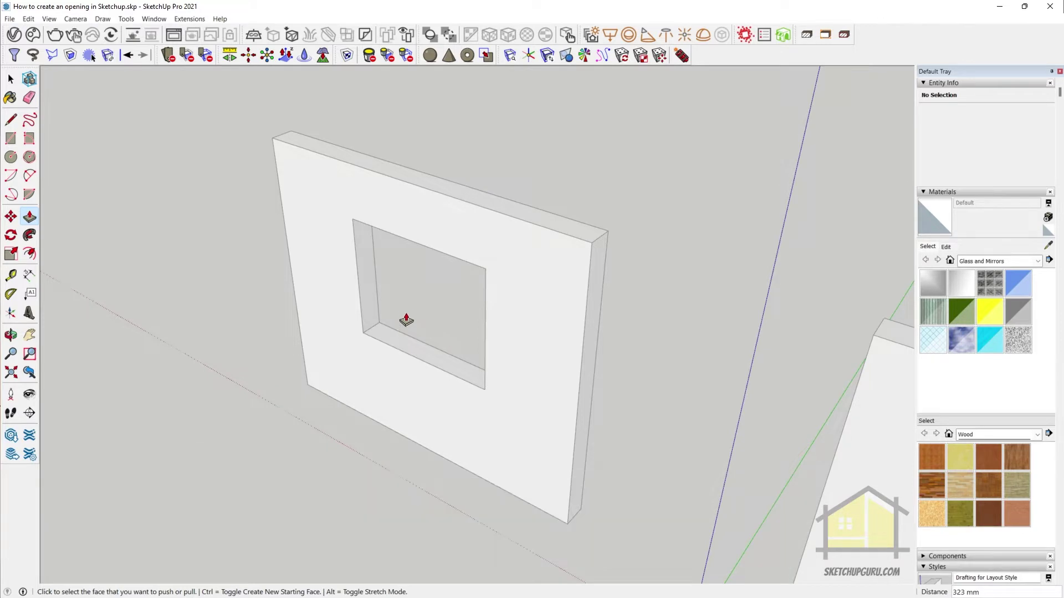
- Draw a rectangle over the front face of the middle wall group without entering the group
{"action": "scroll", "coordinate": [398, 295], "scroll_direction": "down", "scroll_amount": 1}
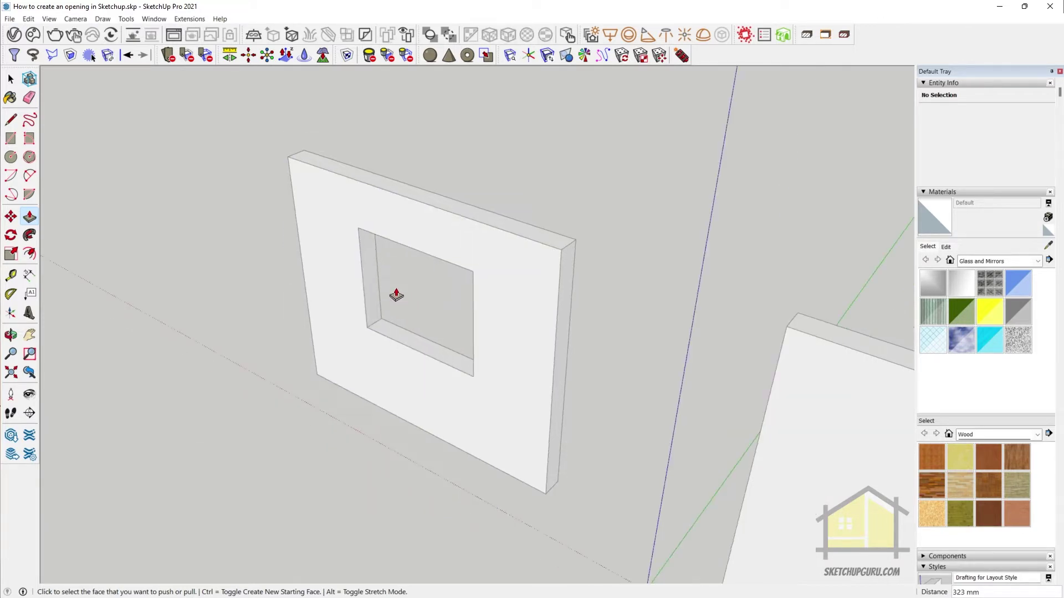
{"action": "scroll", "coordinate": [399, 331], "scroll_direction": "up", "scroll_amount": 2}
{"action": "scroll", "coordinate": [384, 307], "scroll_direction": "down", "scroll_amount": 3}
{"action": "scroll", "coordinate": [347, 255], "scroll_direction": "down", "scroll_amount": 5}
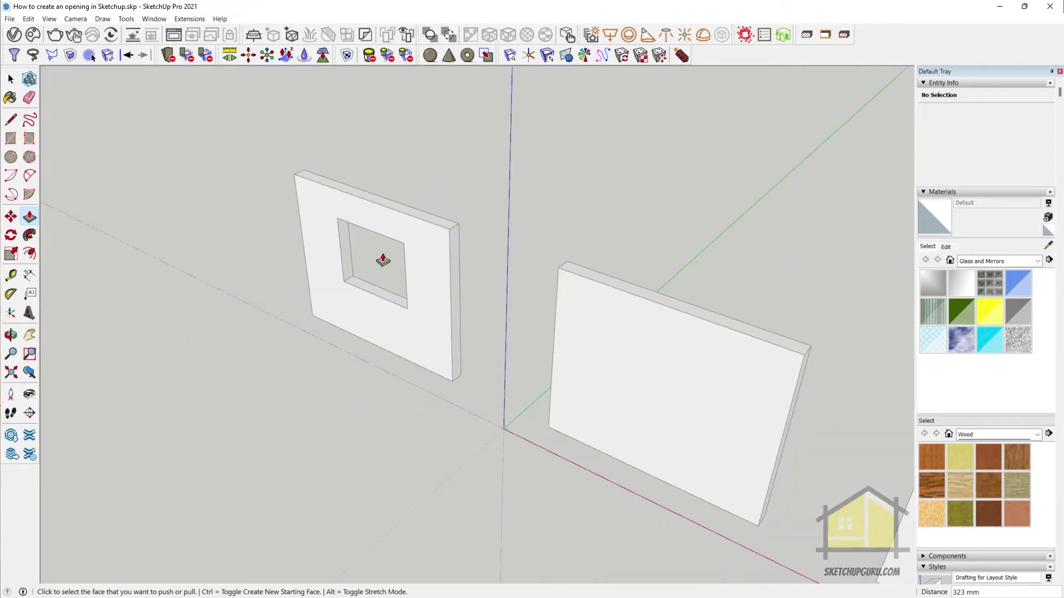
{"action": "key", "text": "space"}
{"action": "scroll", "coordinate": [403, 290], "scroll_direction": "up", "scroll_amount": 3}
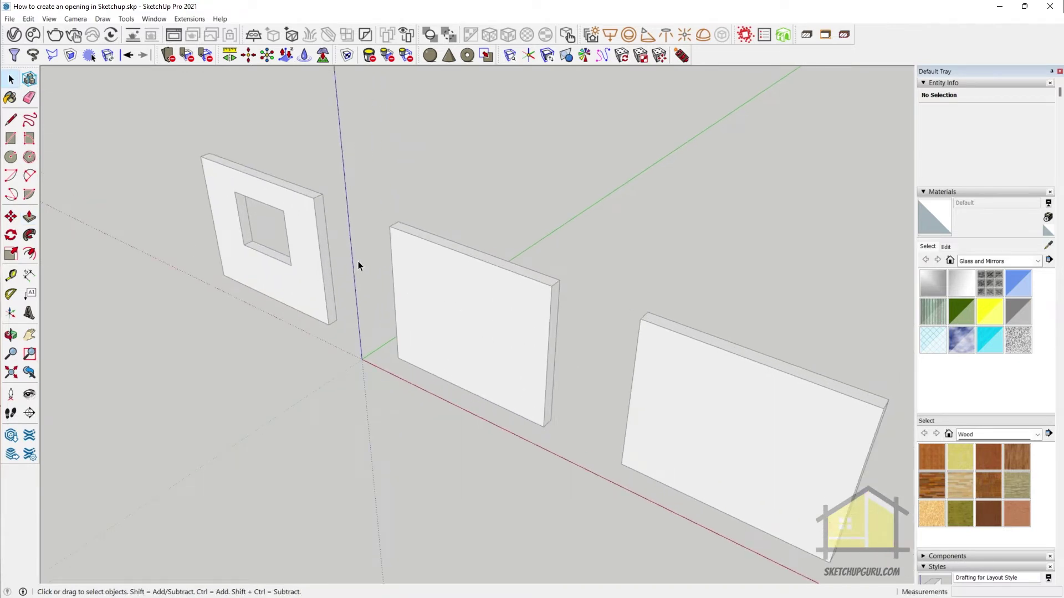
{"action": "scroll", "coordinate": [498, 284], "scroll_direction": "up", "scroll_amount": 3}
{"action": "left_click", "coordinate": [413, 230]}
{"action": "scroll", "coordinate": [397, 231], "scroll_direction": "up", "scroll_amount": 1}
{"action": "scroll", "coordinate": [487, 239], "scroll_direction": "down", "scroll_amount": 2}
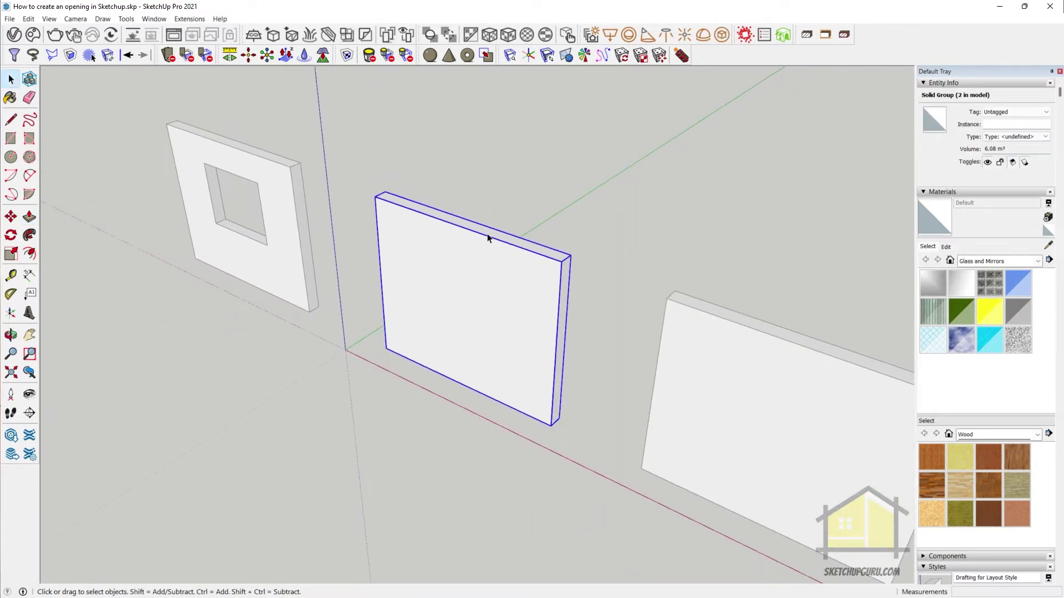
{"action": "scroll", "coordinate": [450, 282], "scroll_direction": "up", "scroll_amount": 1}
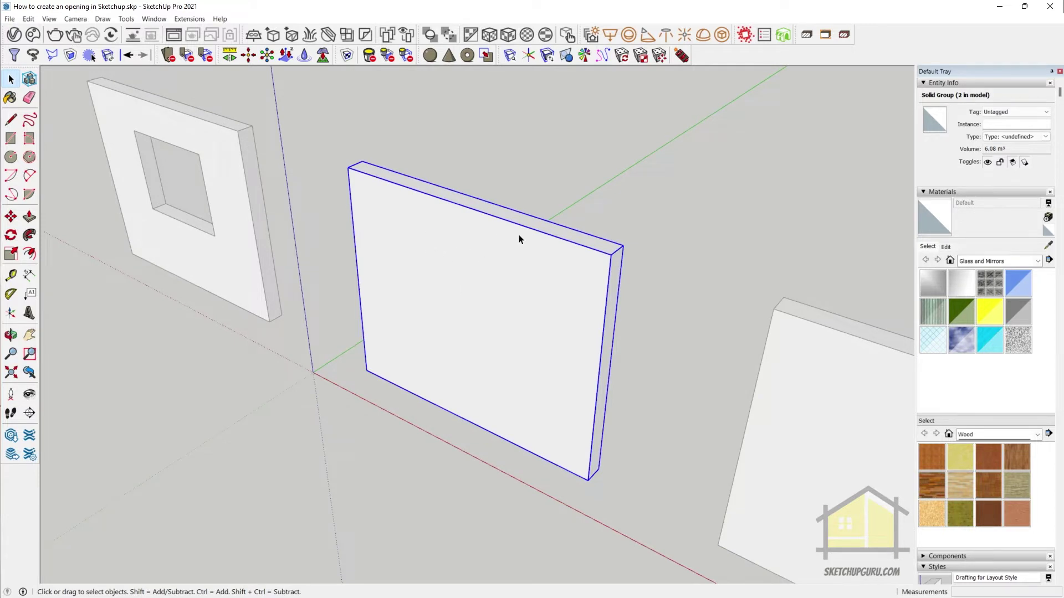
{"action": "key", "text": "r"}
{"action": "left_click", "coordinate": [413, 252]}
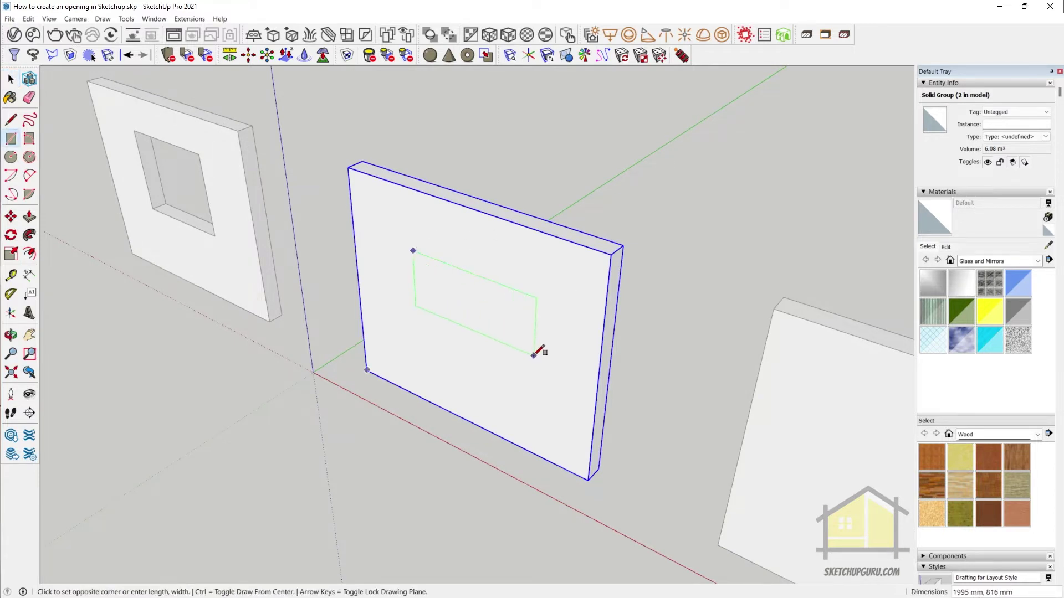
{"action": "left_click", "coordinate": [510, 372]}
- Try to cut an opening in the middle wall by pushing the loose rectangle about 2005 mm through it
{"action": "key", "text": "space"}
{"action": "scroll", "coordinate": [437, 307], "scroll_direction": "up", "scroll_amount": 2}
{"action": "left_click", "coordinate": [471, 320]}
{"action": "key", "text": "p"}
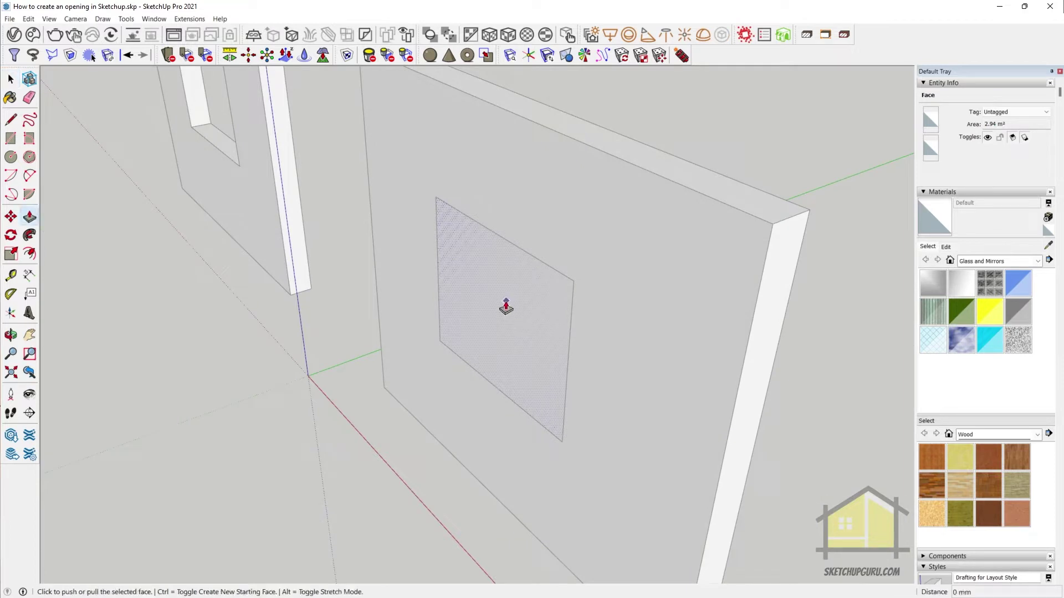
{"action": "left_click", "coordinate": [506, 307]}
{"action": "middle_click_drag", "start_coordinate": [444, 309], "coordinate": [305, 337]}
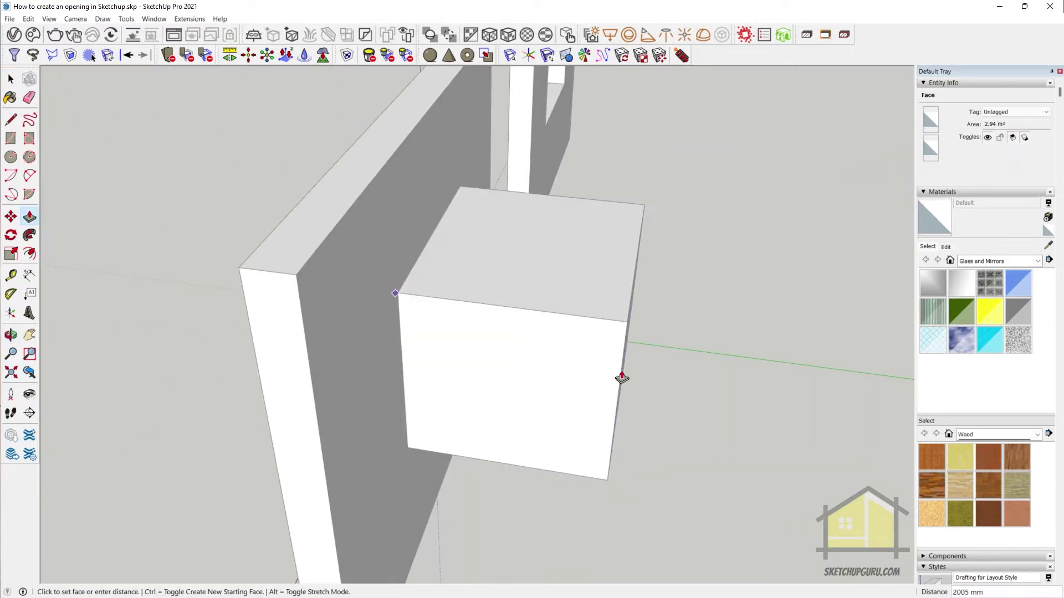
{"action": "left_click", "coordinate": [616, 365]}
{"action": "middle_click_drag", "start_coordinate": [474, 366], "coordinate": [662, 270]}
{"action": "scroll", "coordinate": [517, 309], "scroll_direction": "down", "scroll_amount": 2}
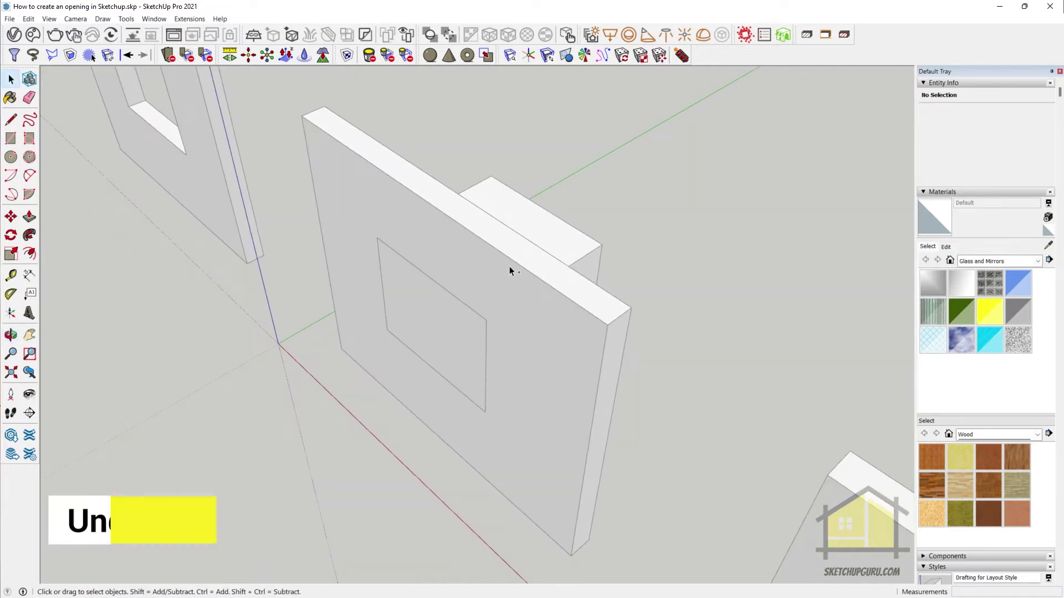
- Undo the extrusion and the loose rectangle drawn over the middle wall
{"action": "key", "text": "ctrl+z"}
{"action": "key", "text": "ctrl+z"}
{"action": "key", "text": "ctrl+z"}
{"action": "key", "text": "ctrl+z"}
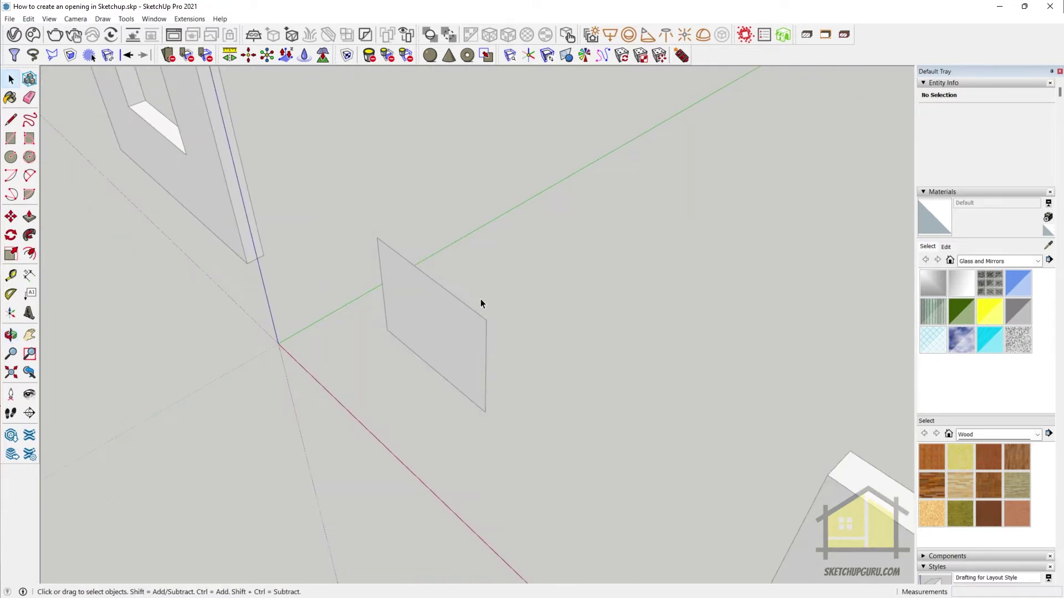
- Enter the middle wall's group for editing and draw a window-sized rectangle on its front face
{"action": "mouse_move", "coordinate": [463, 312]}
{"action": "middle_mouse_down"}
{"action": "mouse_move", "coordinate": [520, 176]}
{"action": "mouse_move", "coordinate": [493, 310]}
{"action": "mouse_move", "coordinate": [483, 310]}
{"action": "middle_mouse_up"}
{"action": "scroll", "coordinate": [483, 309], "scroll_direction": "down", "scroll_amount": 1}
{"action": "scroll", "coordinate": [481, 283], "scroll_direction": "up", "scroll_amount": 2}
{"action": "left_click", "coordinate": [481, 281]}
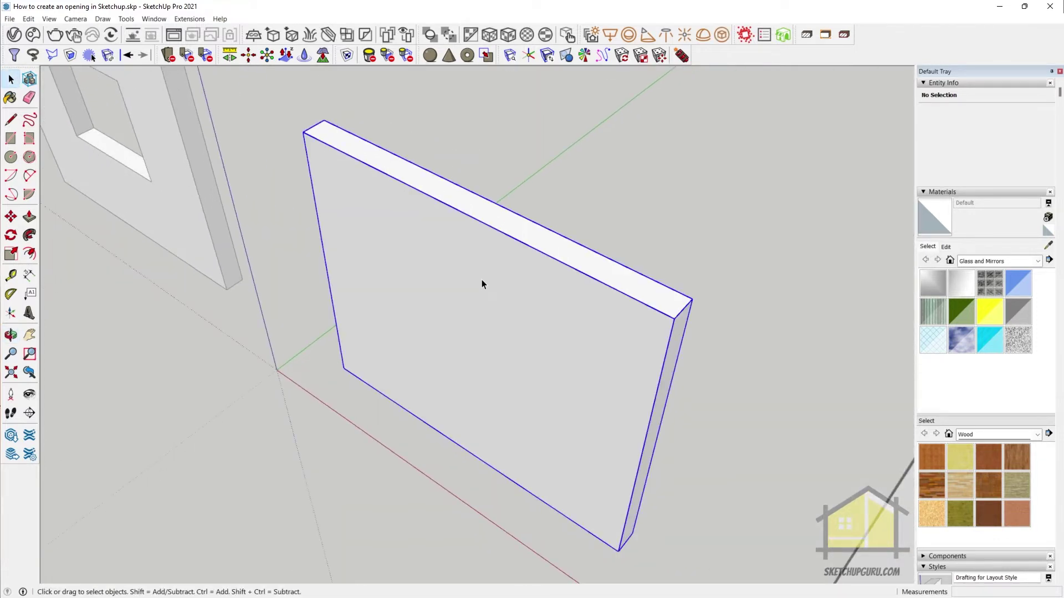
{"action": "double_click", "coordinate": [455, 255]}
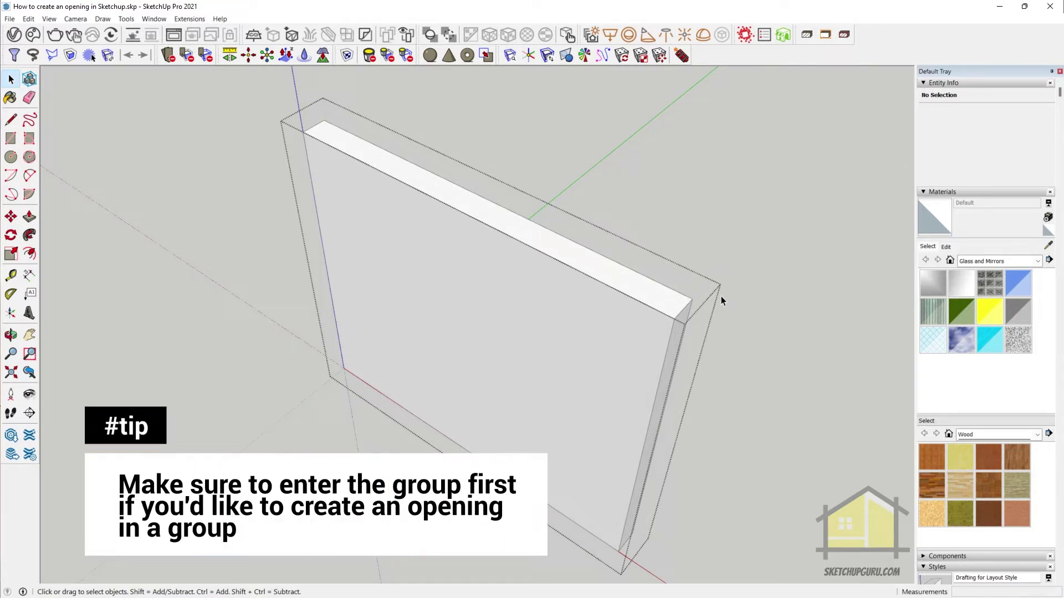
{"action": "key", "text": "r"}
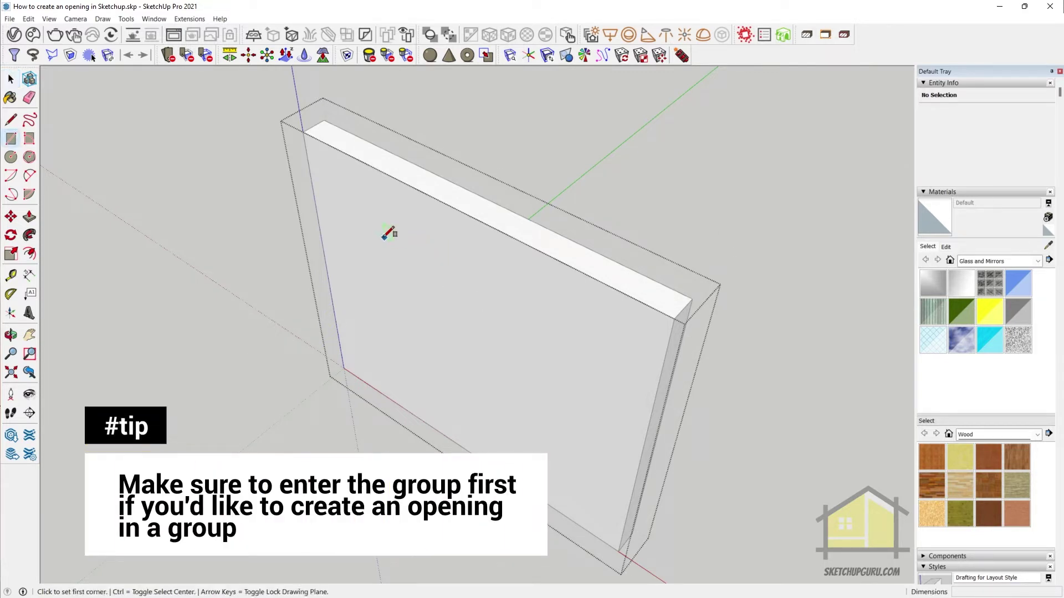
{"action": "left_click", "coordinate": [383, 236]}
{"action": "left_click", "coordinate": [530, 424]}
{"action": "key", "text": "space"}
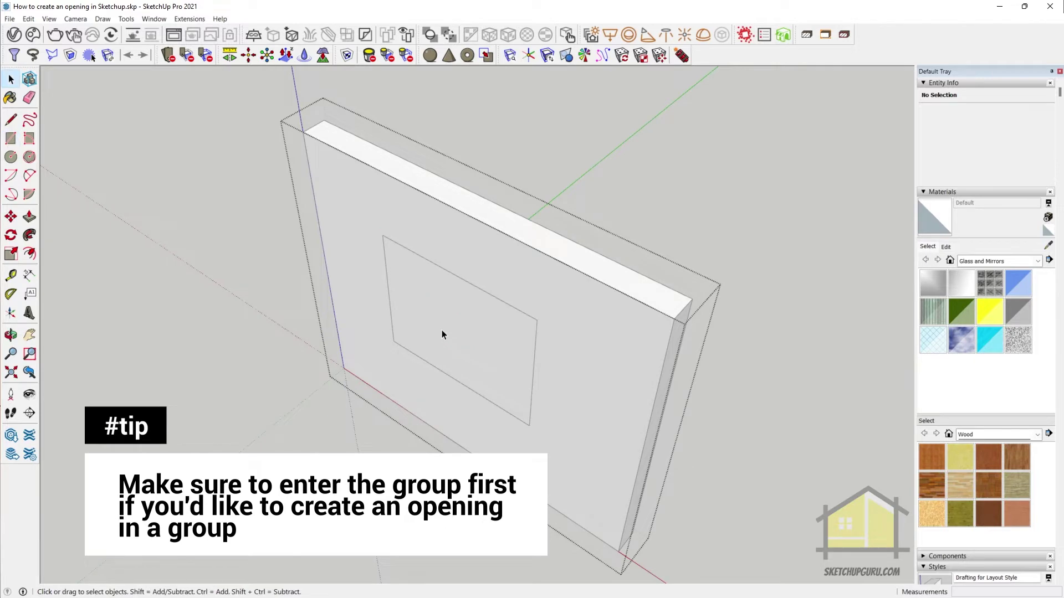
- Push the rectangle through the middle wall's full thickness to cut the opening, and exit the group
{"action": "left_click", "coordinate": [441, 330]}
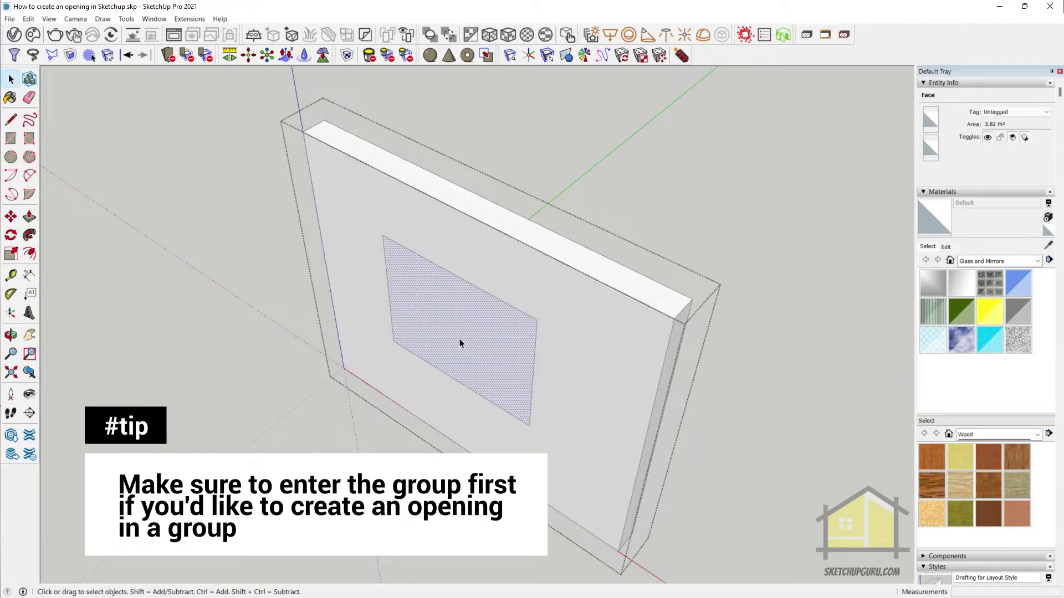
{"action": "middle_click_drag", "start_coordinate": [409, 220], "coordinate": [502, 232]}
{"action": "left_click", "coordinate": [492, 222]}
{"action": "left_click", "coordinate": [445, 281]}
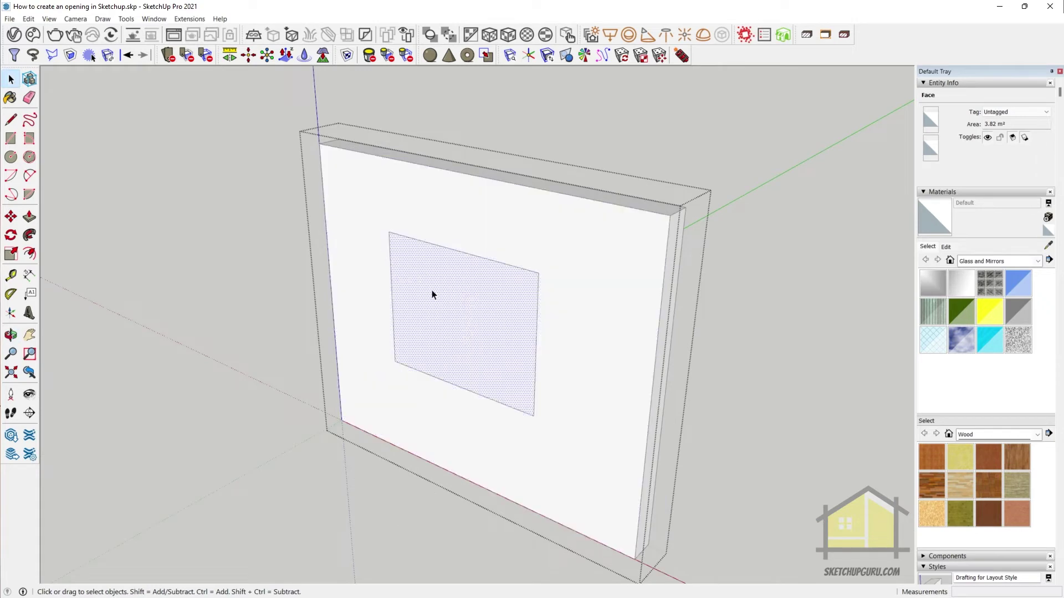
{"action": "key", "text": "p"}
{"action": "left_click", "coordinate": [427, 305]}
{"action": "middle_click_drag", "start_coordinate": [427, 304], "coordinate": [501, 255]}
{"action": "left_click", "coordinate": [500, 213]}
{"action": "middle_click_drag", "start_coordinate": [288, 318], "coordinate": [446, 265]}
{"action": "key", "text": "space"}
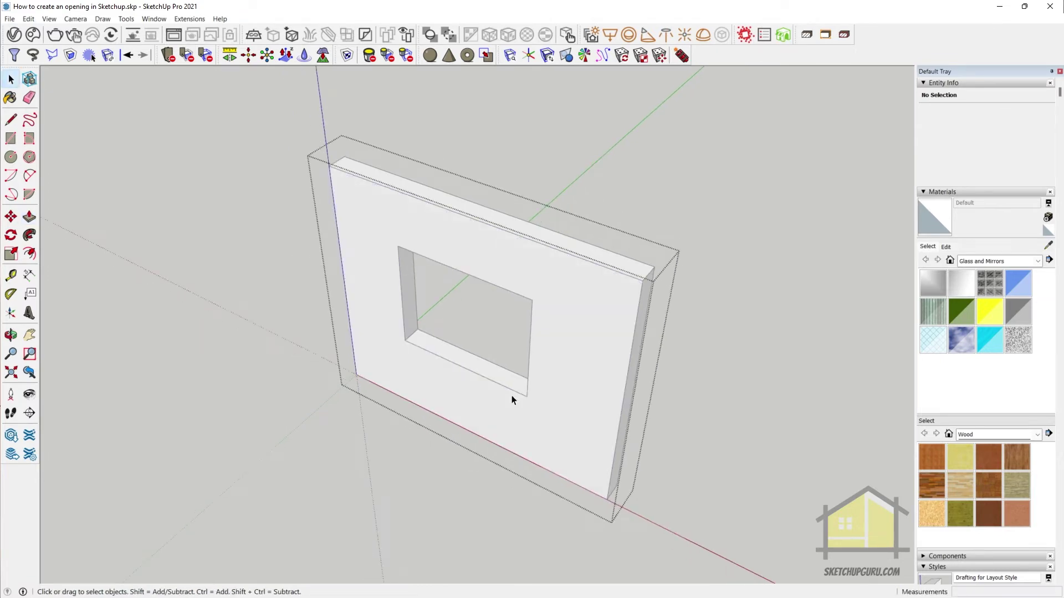
{"action": "scroll", "coordinate": [334, 256], "scroll_direction": "down", "scroll_amount": 4}
{"action": "key", "text": "Escape"}
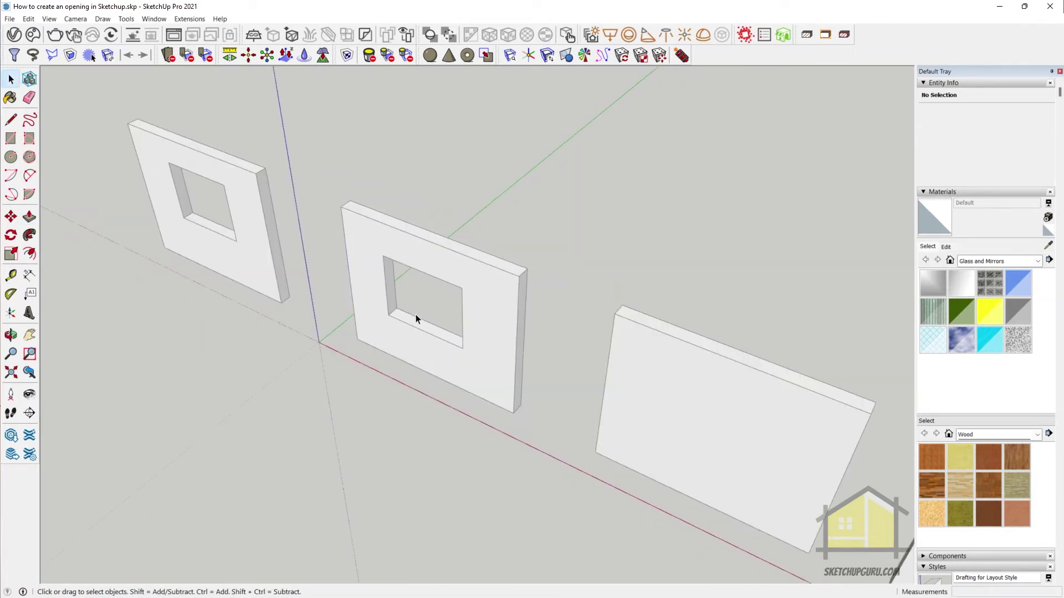
{"action": "scroll", "coordinate": [328, 264], "scroll_direction": "up", "scroll_amount": 3}
{"action": "scroll", "coordinate": [343, 277], "scroll_direction": "down", "scroll_amount": 3}
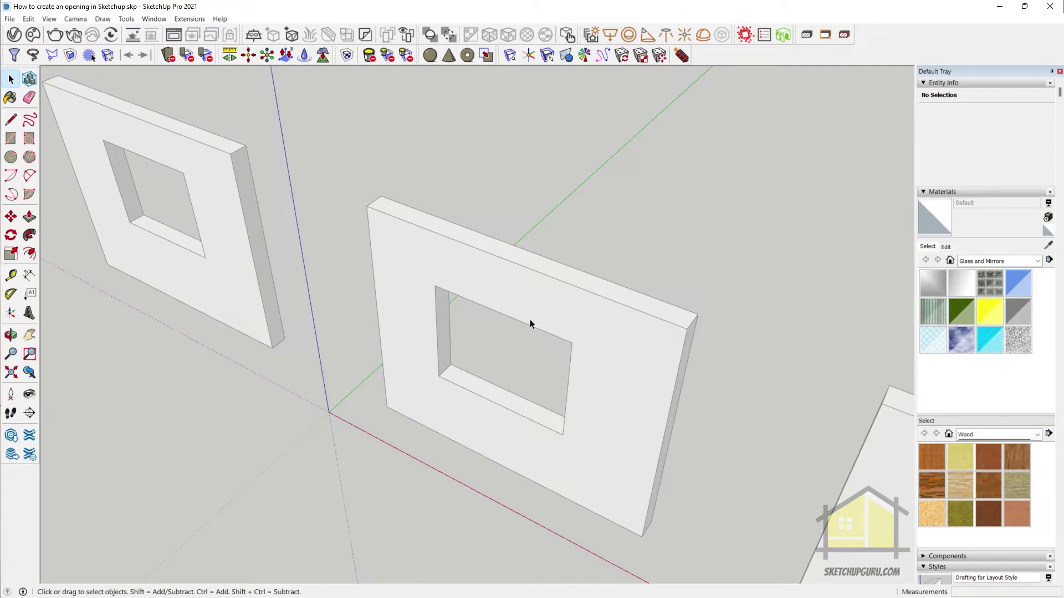
{"action": "scroll", "coordinate": [430, 282], "scroll_direction": "down", "scroll_amount": 2}
{"action": "scroll", "coordinate": [491, 338], "scroll_direction": "up", "scroll_amount": 3}
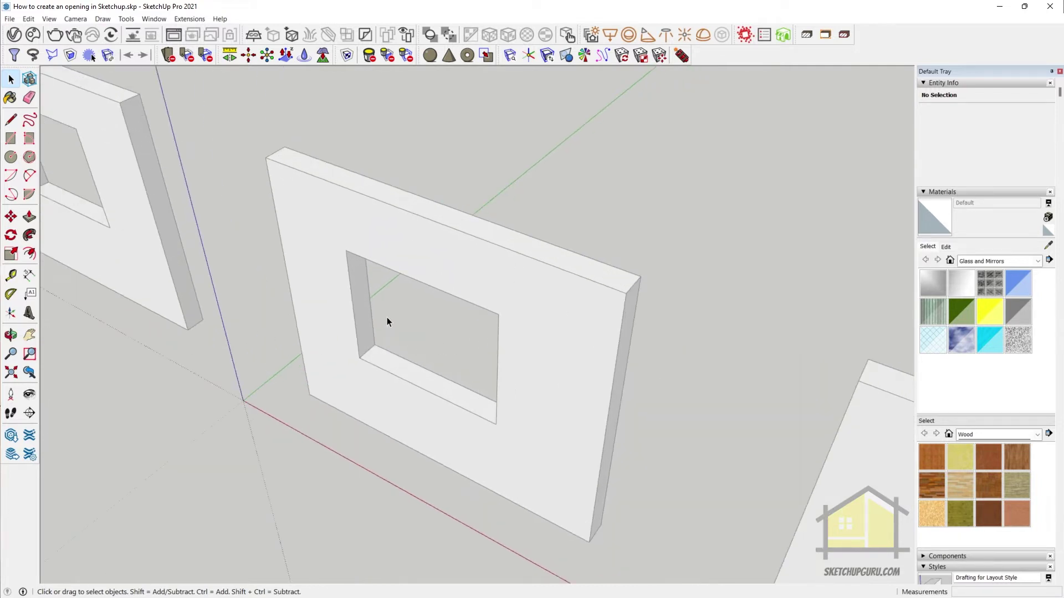
{"action": "scroll", "coordinate": [386, 317], "scroll_direction": "down", "scroll_amount": 3}
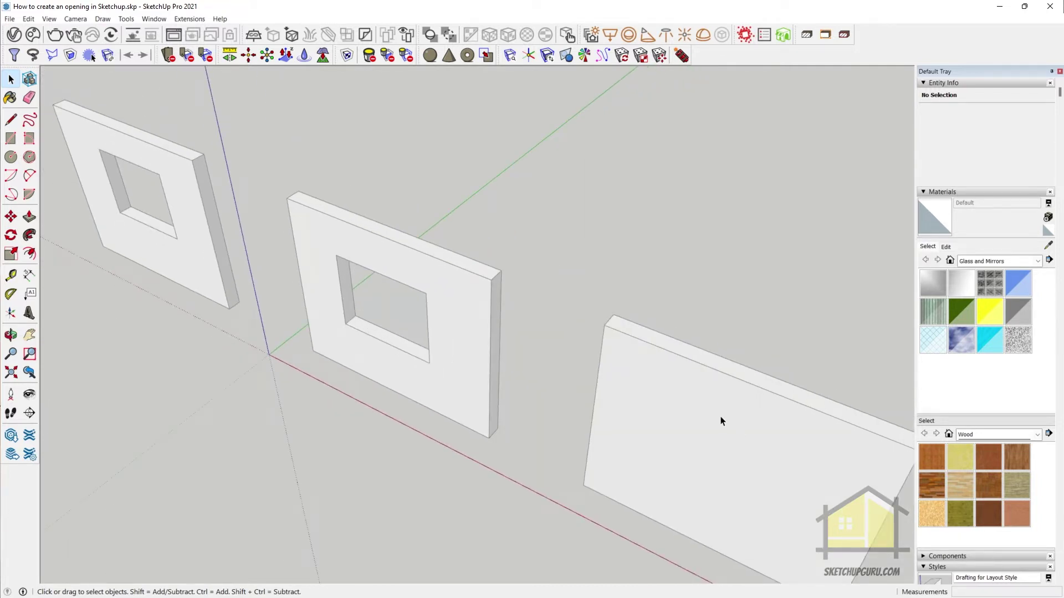
- Draw a window-sized rectangle on the front face of the next blank wall, from outside its group
{"action": "middle_click_drag", "start_coordinate": [796, 409], "coordinate": [603, 321], "text": "shift"}
{"action": "scroll", "coordinate": [522, 302], "scroll_direction": "down", "scroll_amount": 2}
{"action": "scroll", "coordinate": [525, 357], "scroll_direction": "up", "scroll_amount": 3}
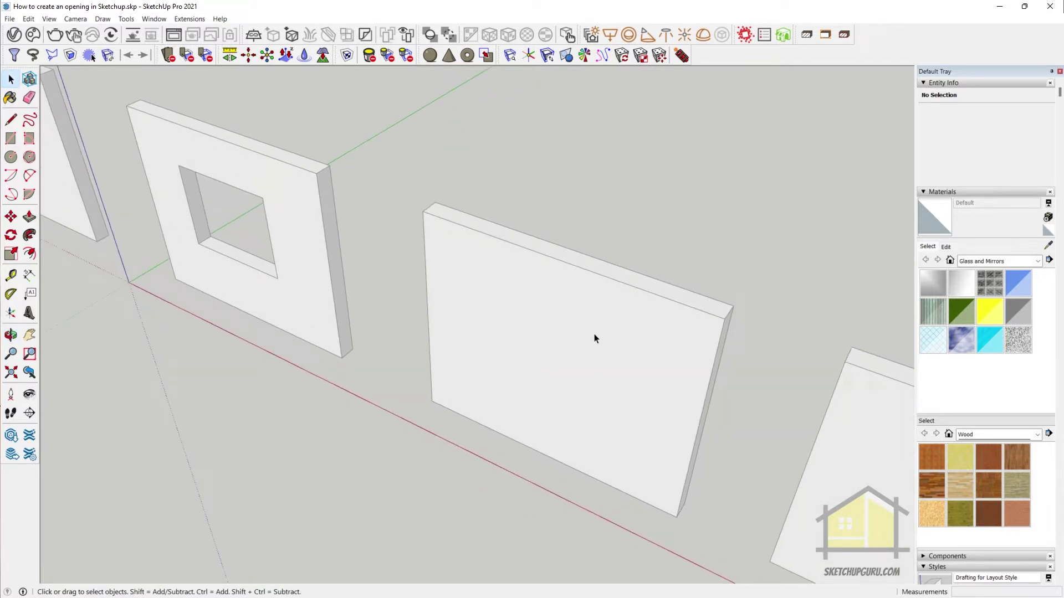
{"action": "scroll", "coordinate": [495, 294], "scroll_direction": "down", "scroll_amount": 2}
{"action": "scroll", "coordinate": [444, 280], "scroll_direction": "up", "scroll_amount": 2}
{"action": "key", "text": "r"}
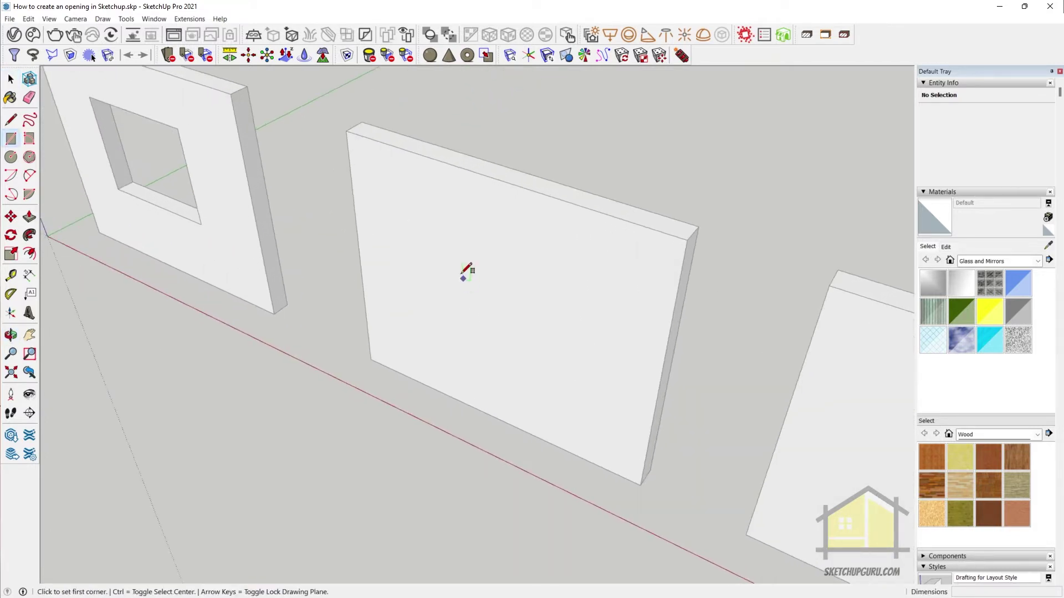
{"action": "left_click", "coordinate": [434, 209]}
{"action": "left_click", "coordinate": [558, 358]}
{"action": "key", "text": "space"}
- Extrude the loose rectangle outward from the wall into a box and make the whole box a group
{"action": "left_click", "coordinate": [494, 276]}
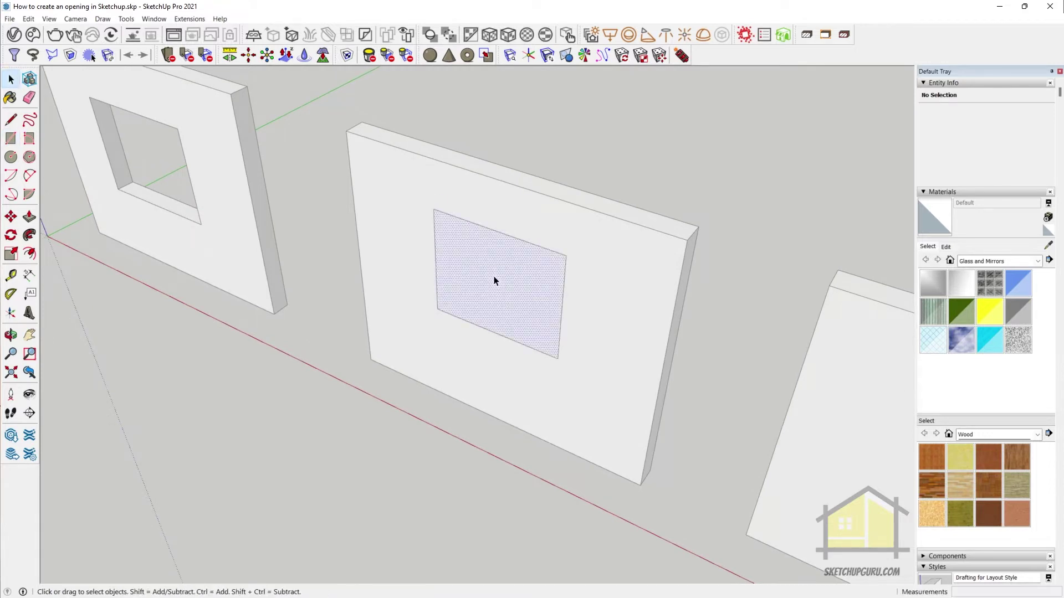
{"action": "key", "text": "p"}
{"action": "left_click", "coordinate": [494, 276]}
{"action": "left_click", "coordinate": [432, 320]}
{"action": "middle_click_drag", "start_coordinate": [432, 320], "coordinate": [661, 285]}
{"action": "key", "text": "space"}
{"action": "triple_click", "coordinate": [434, 294]}
{"action": "key", "text": "g"}
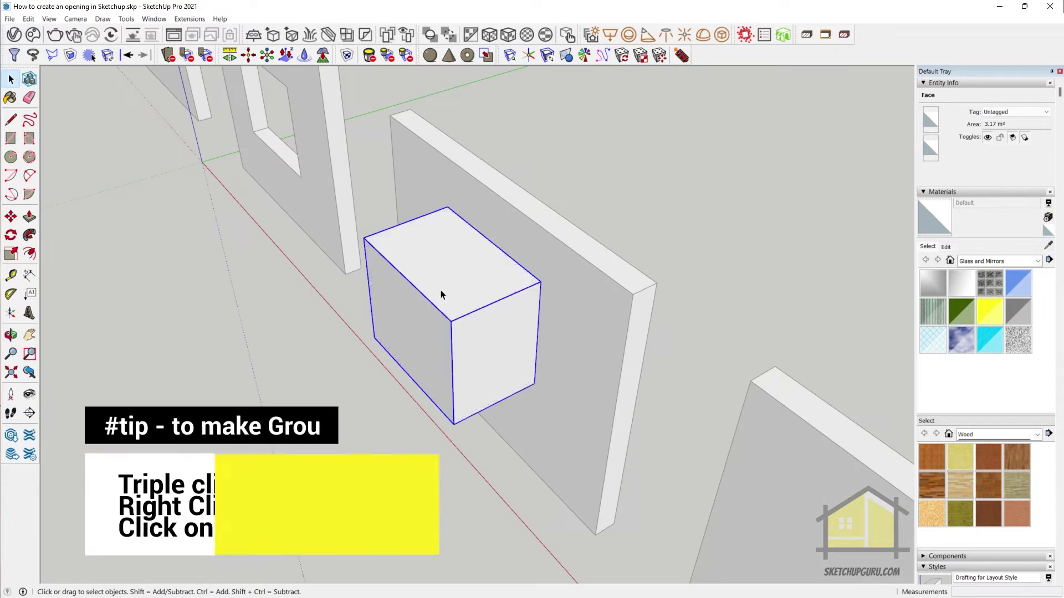
- Enter the box group and extend its back face through the wall and out the other side
{"action": "double_click", "coordinate": [444, 285]}
{"action": "middle_click_drag", "start_coordinate": [350, 296], "coordinate": [782, 351]}
{"action": "key", "text": "p"}
{"action": "left_click", "coordinate": [573, 318]}
{"action": "left_click", "coordinate": [781, 352]}
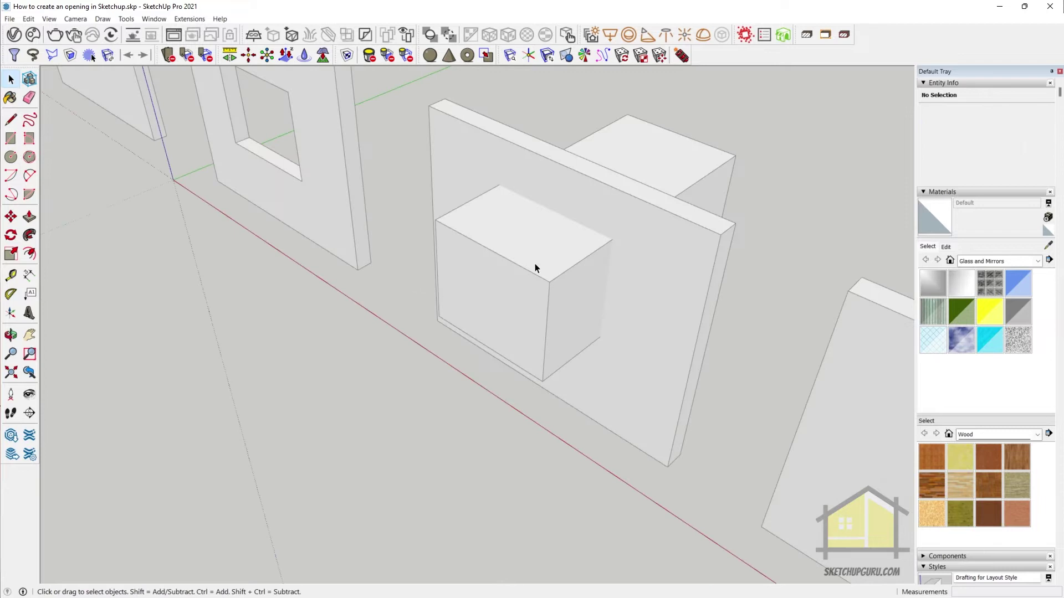
- Inspect the wall and the box that passes through it to check that each is a solid group
{"action": "left_click", "coordinate": [510, 229]}
{"action": "right_click", "coordinate": [509, 227]}
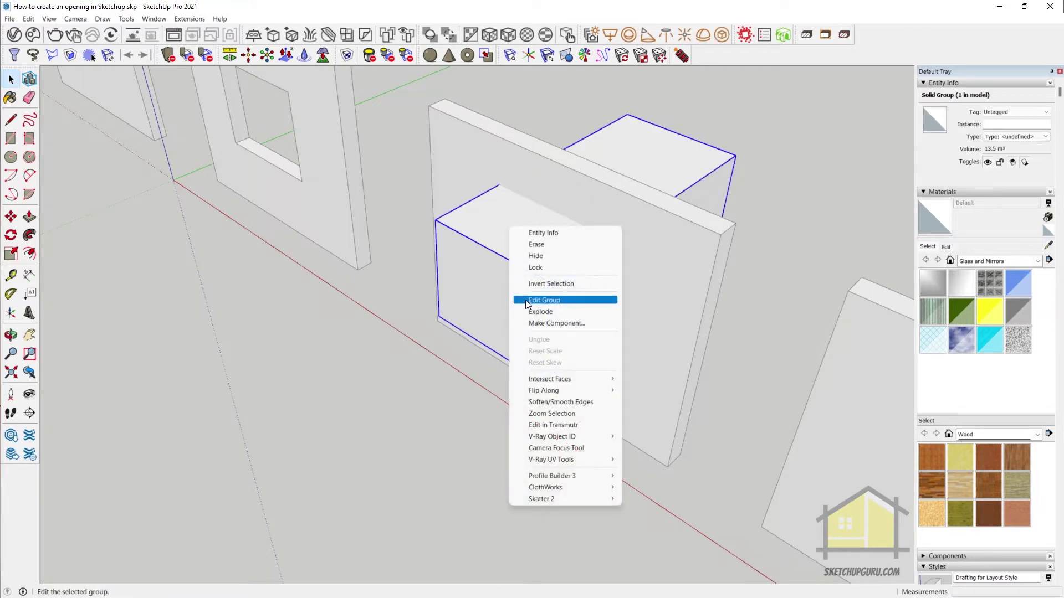
{"action": "left_click", "coordinate": [480, 290]}
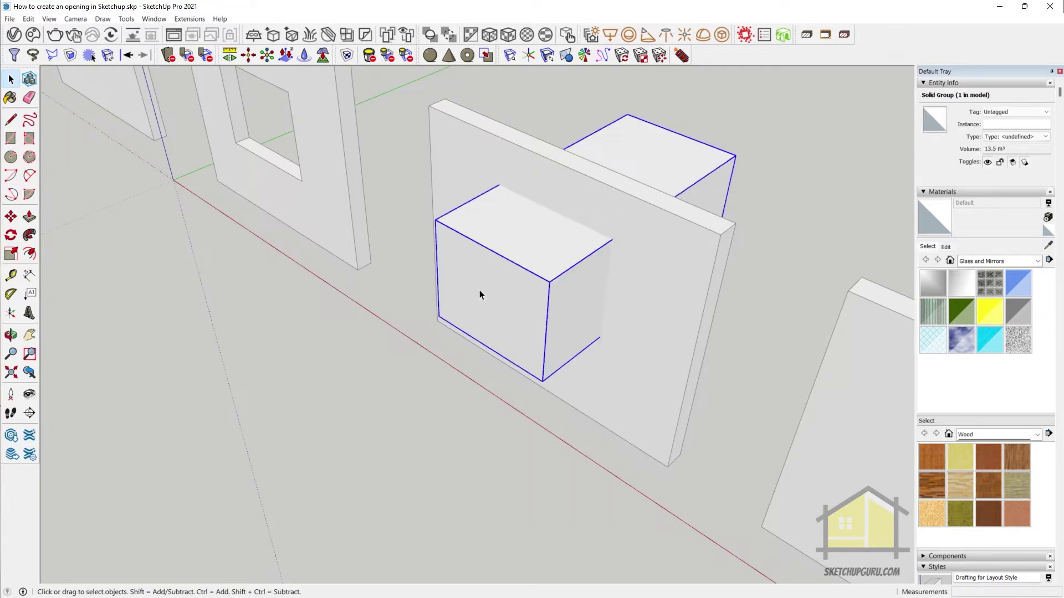
{"action": "middle_click_drag", "start_coordinate": [489, 262], "coordinate": [536, 276]}
{"action": "scroll", "coordinate": [589, 281], "scroll_direction": "up", "scroll_amount": 2}
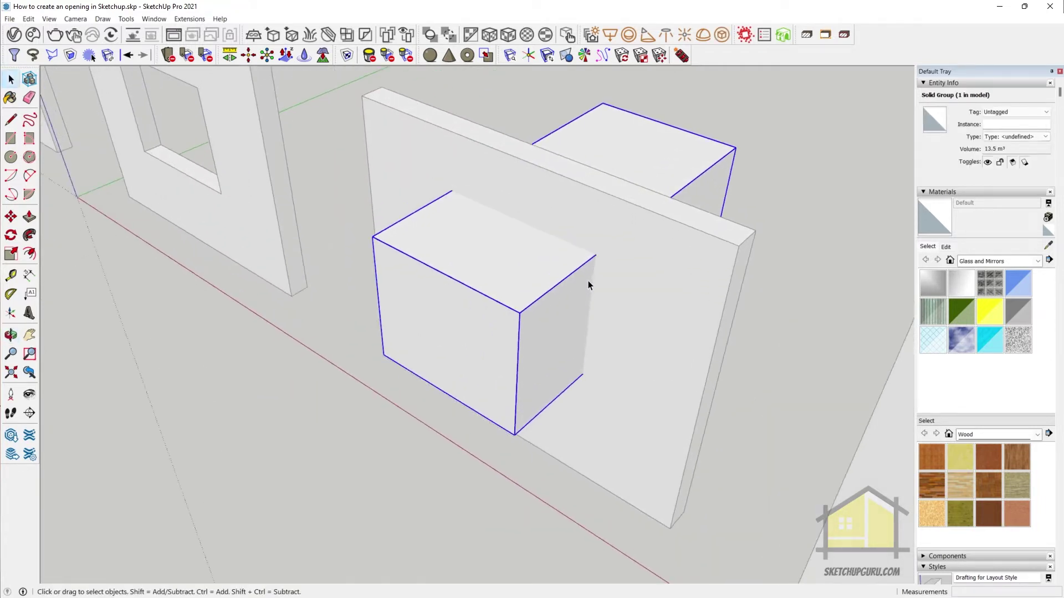
{"action": "scroll", "coordinate": [499, 272], "scroll_direction": "down", "scroll_amount": 1}
{"action": "scroll", "coordinate": [533, 269], "scroll_direction": "up", "scroll_amount": 2}
{"action": "scroll", "coordinate": [479, 296], "scroll_direction": "down", "scroll_amount": 2}
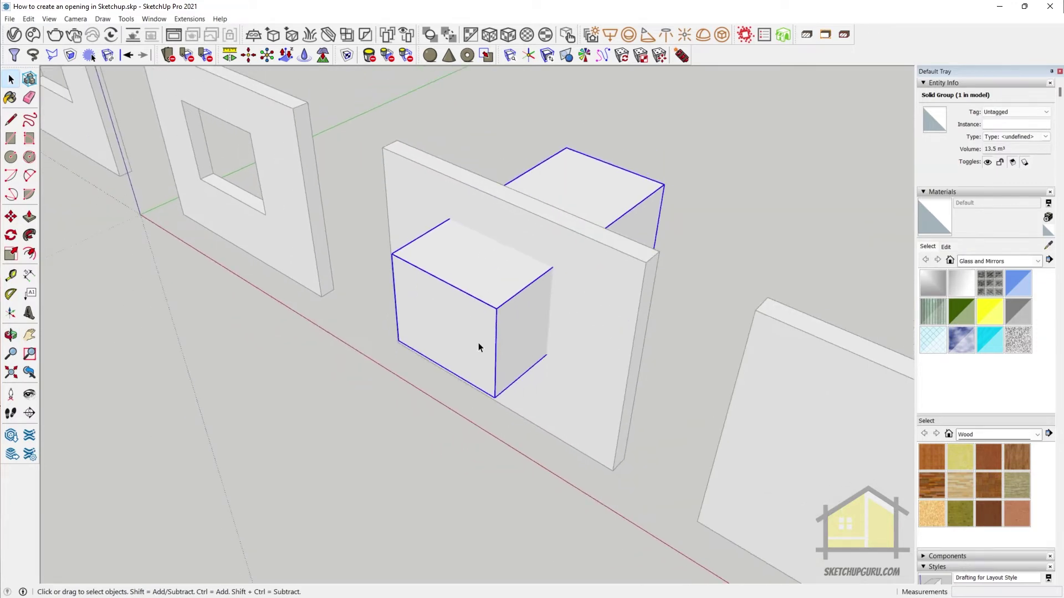
{"action": "middle_click_drag", "start_coordinate": [389, 371], "coordinate": [414, 348]}
{"action": "left_click", "coordinate": [627, 267]}
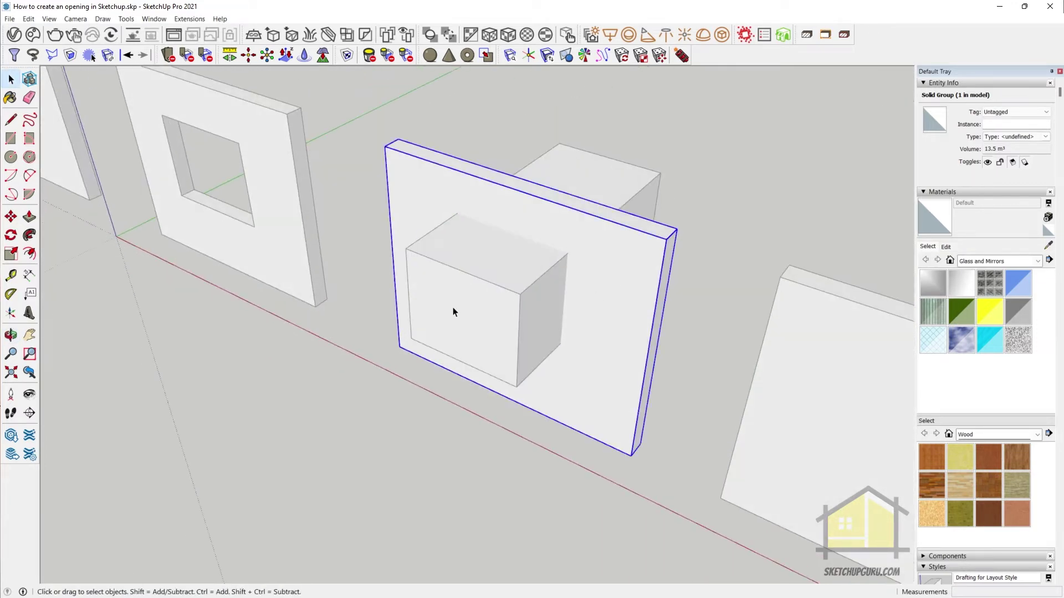
{"action": "left_click", "coordinate": [453, 311]}
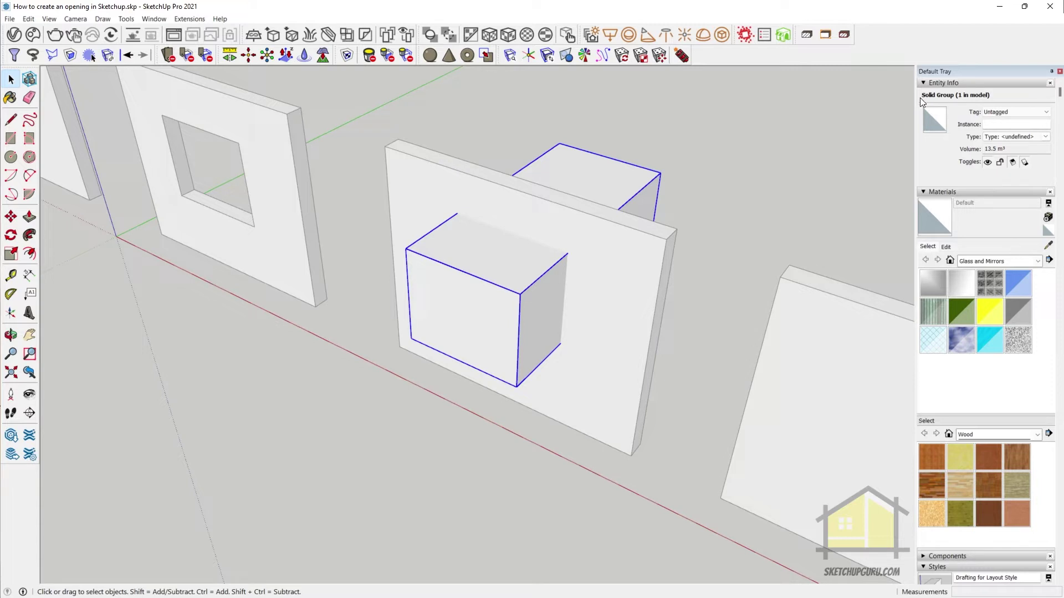
{"action": "left_click", "coordinate": [673, 278]}
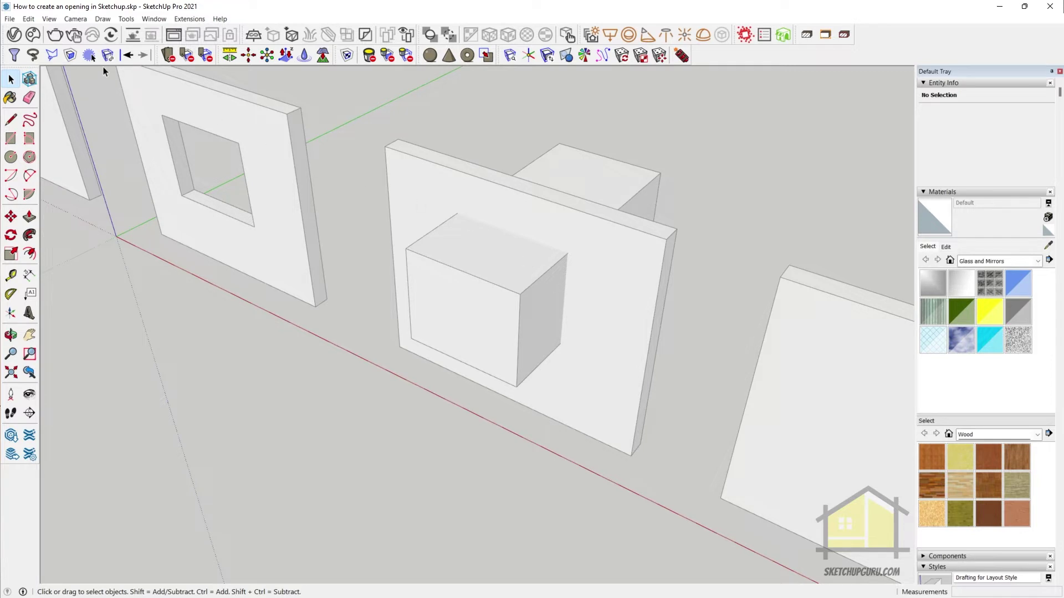
- Enable the Solid Tools toolbar
{"action": "left_click", "coordinate": [49, 19]}
{"action": "left_click", "coordinate": [59, 32]}
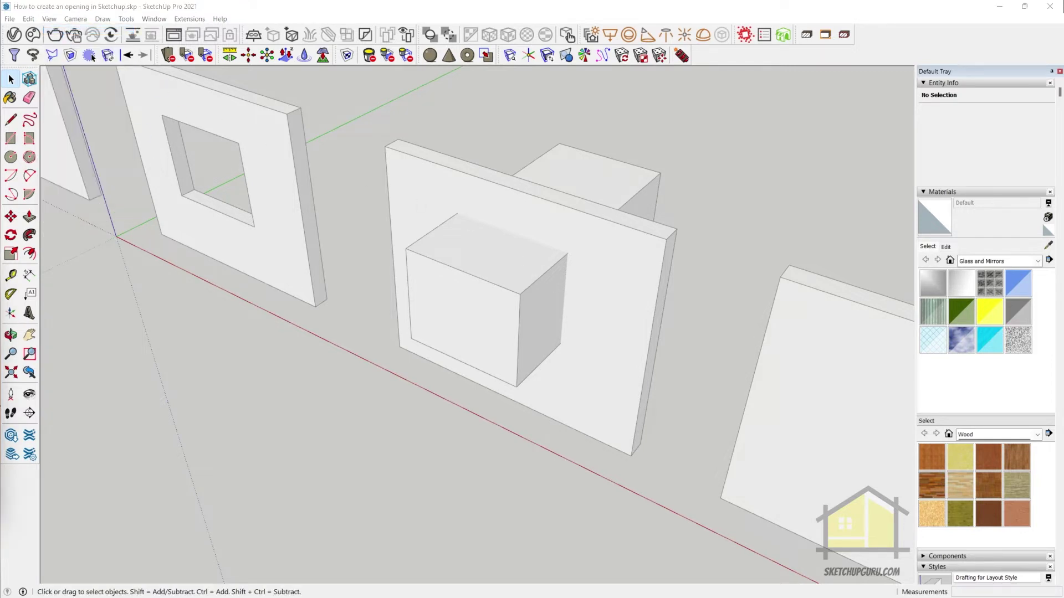
{"action": "left_click", "coordinate": [376, 397]}
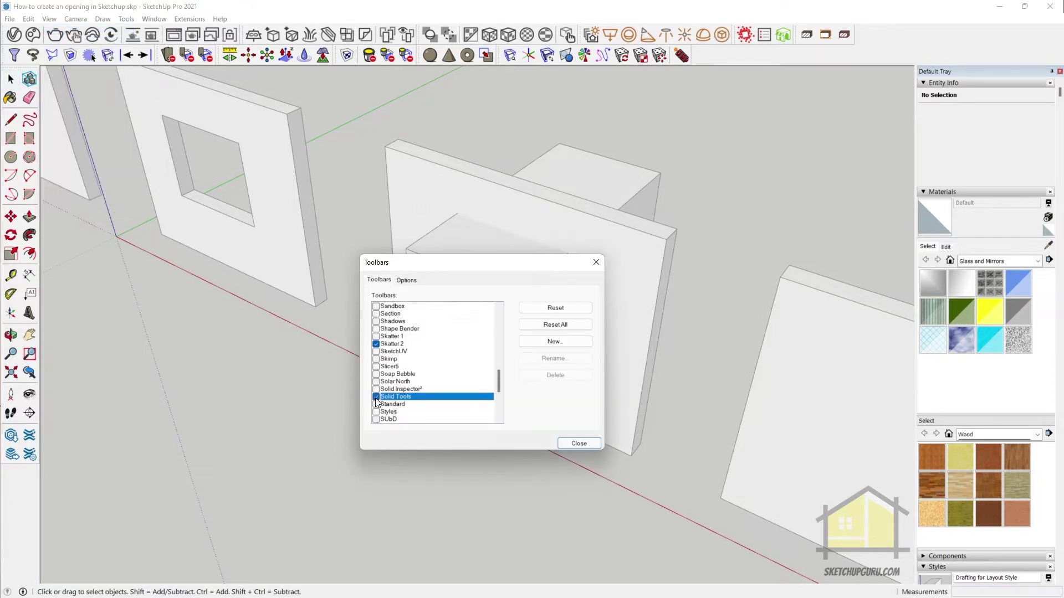
{"action": "left_click", "coordinate": [571, 443]}
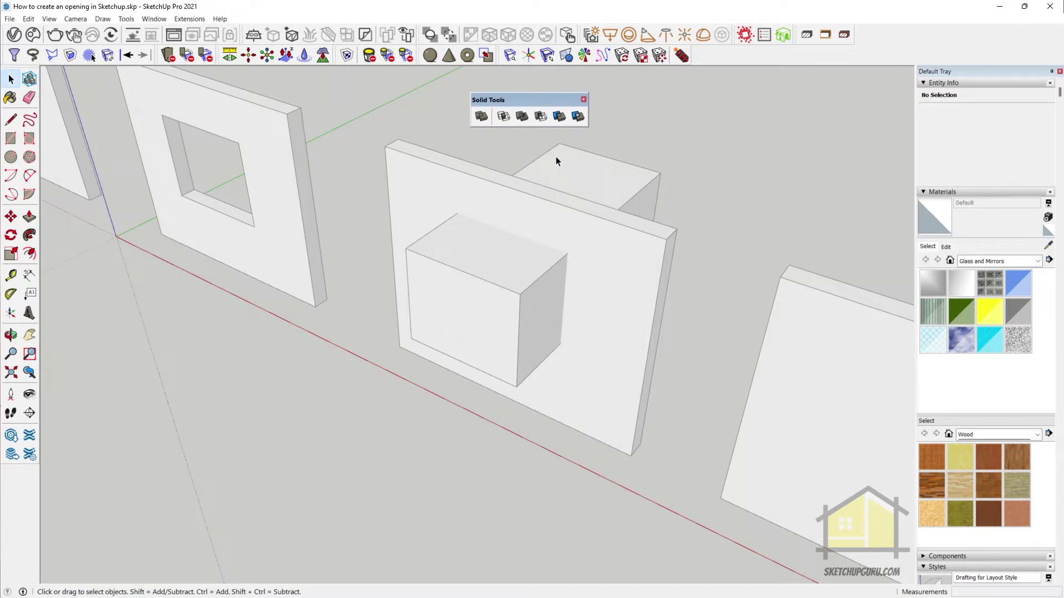
- Subtract the box group from the wall group with the Solid Tools Subtract operation to cut the window opening
{"action": "left_click", "coordinate": [540, 117]}
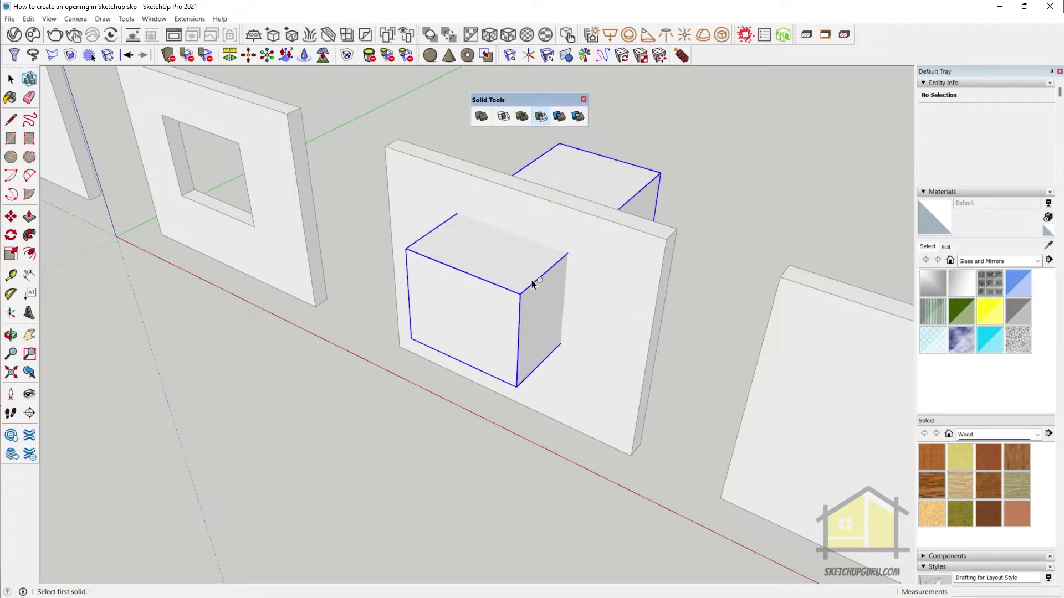
{"action": "left_click", "coordinate": [496, 285]}
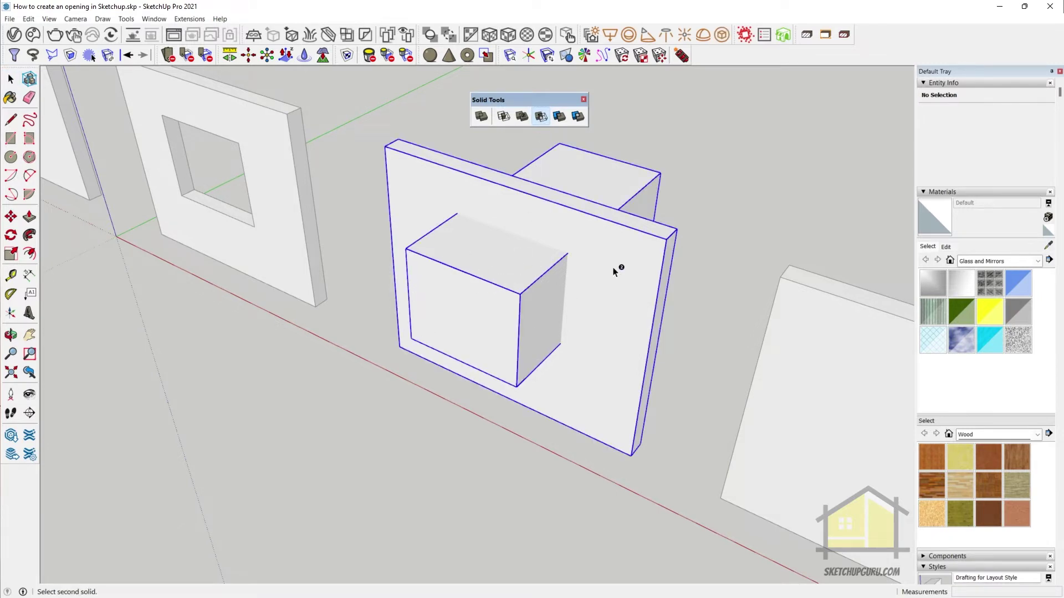
{"action": "left_click", "coordinate": [622, 255]}
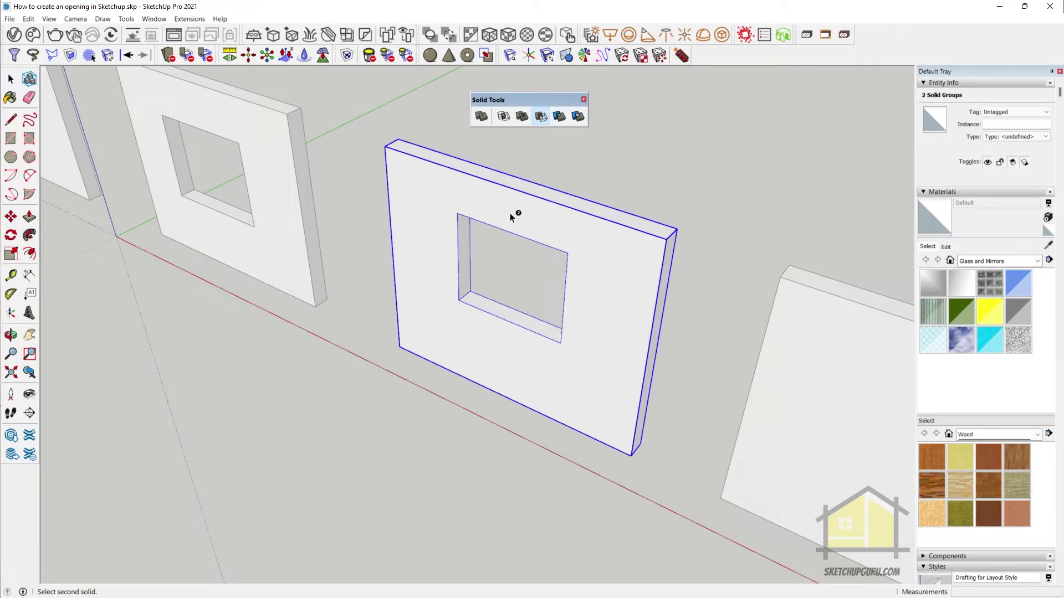
{"action": "middle_click_drag", "start_coordinate": [530, 299], "coordinate": [527, 204]}
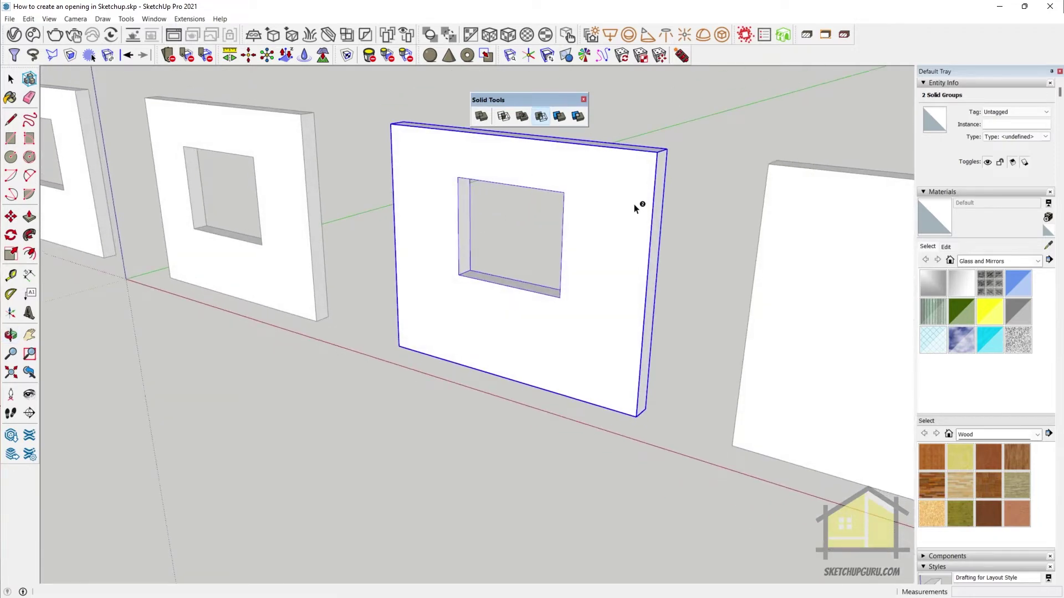
{"action": "middle_click_drag", "start_coordinate": [636, 209], "coordinate": [433, 284]}
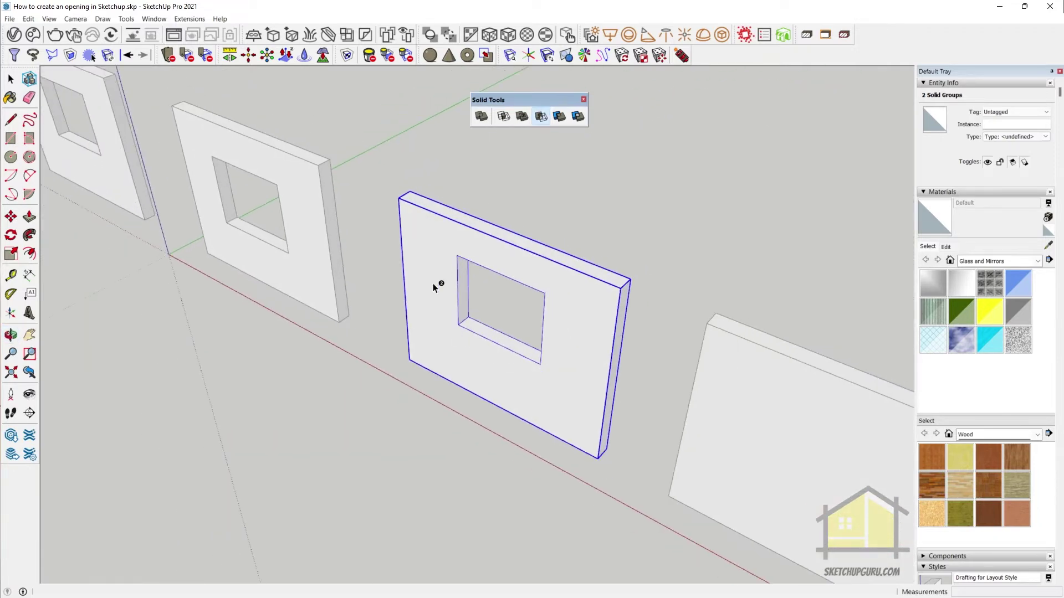
{"action": "left_click", "coordinate": [573, 293]}
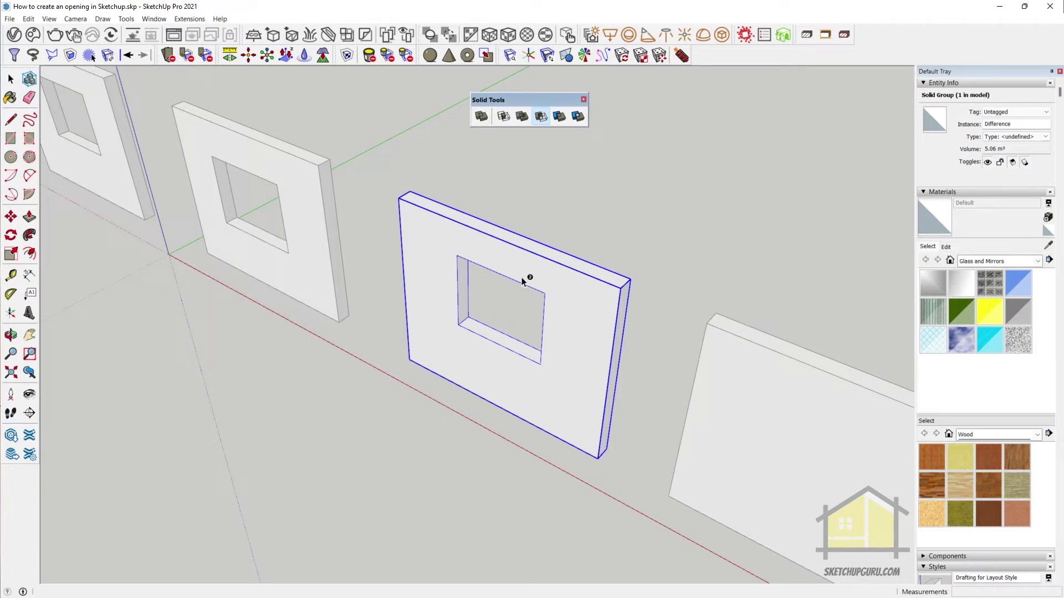
{"action": "middle_click_drag", "start_coordinate": [515, 395], "coordinate": [520, 318]}
{"action": "key", "text": "space"}
{"action": "left_click", "coordinate": [587, 193]}
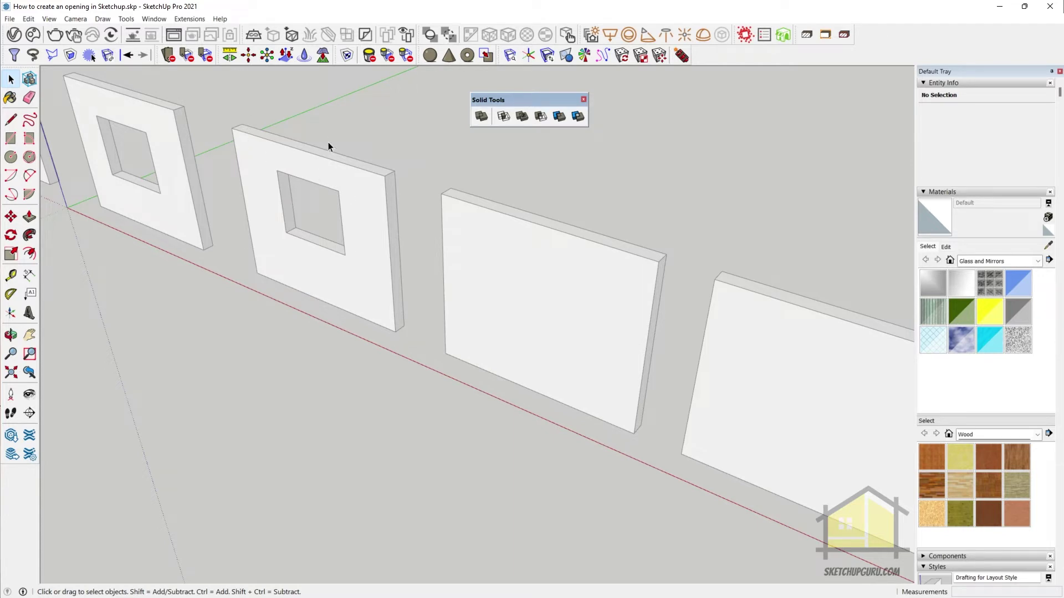
- Enable the Double-Cut toolbar for cutting the next blank wall
{"action": "left_click", "coordinate": [49, 18]}
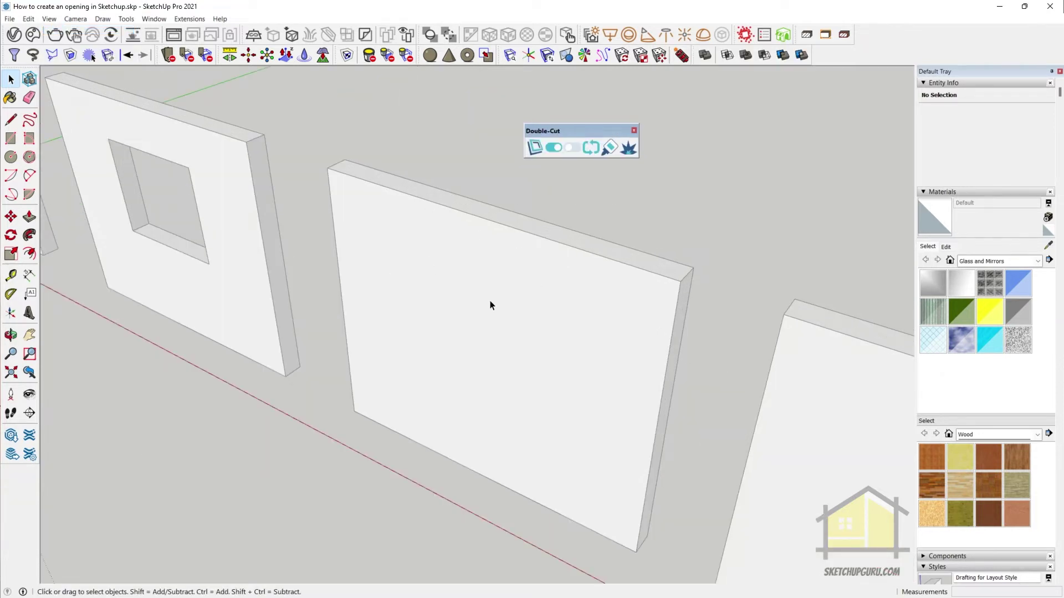
{"action": "middle_click_drag", "start_coordinate": [490, 305], "coordinate": [480, 266]}
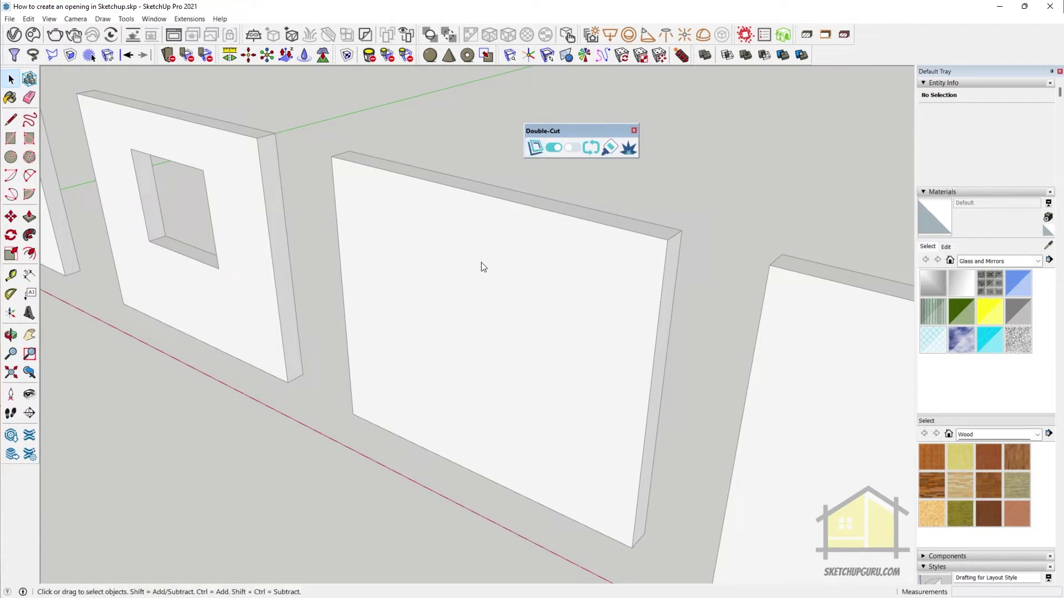
- Try to place a Double-Cut cutter component on the blank wall from outside its group, and undo the placement
{"action": "key", "text": "ctrl+v"}
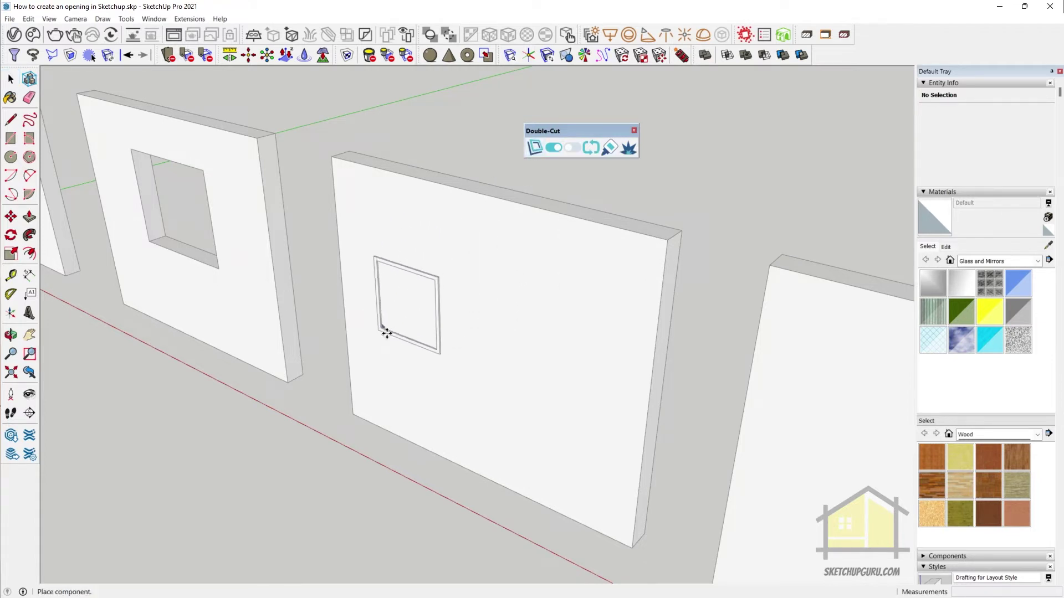
{"action": "left_click", "coordinate": [407, 332]}
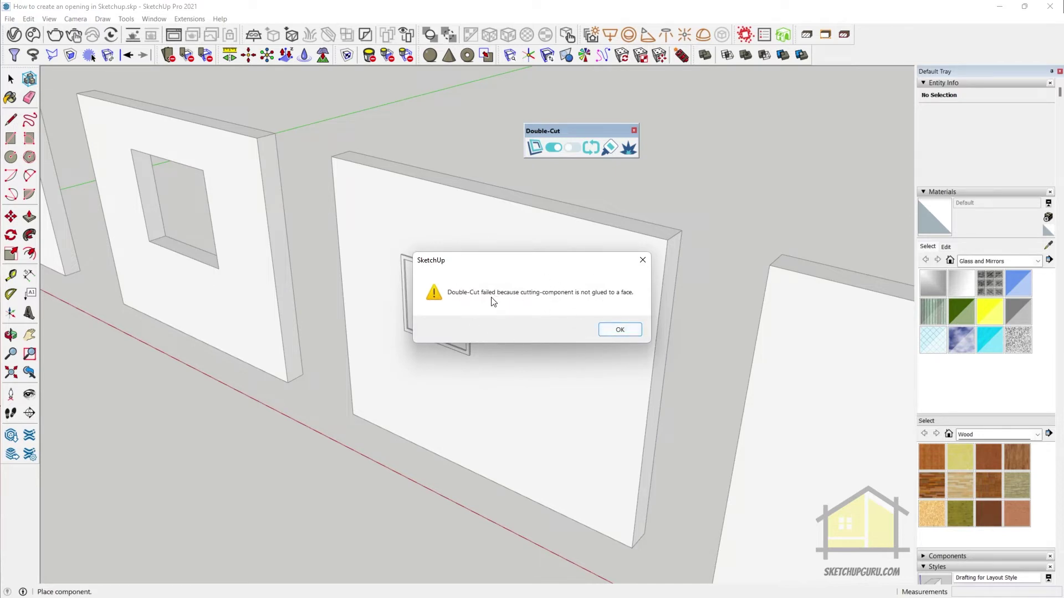
{"action": "left_click", "coordinate": [620, 327]}
{"action": "key", "text": "space"}
{"action": "key", "text": "ctrl+z"}
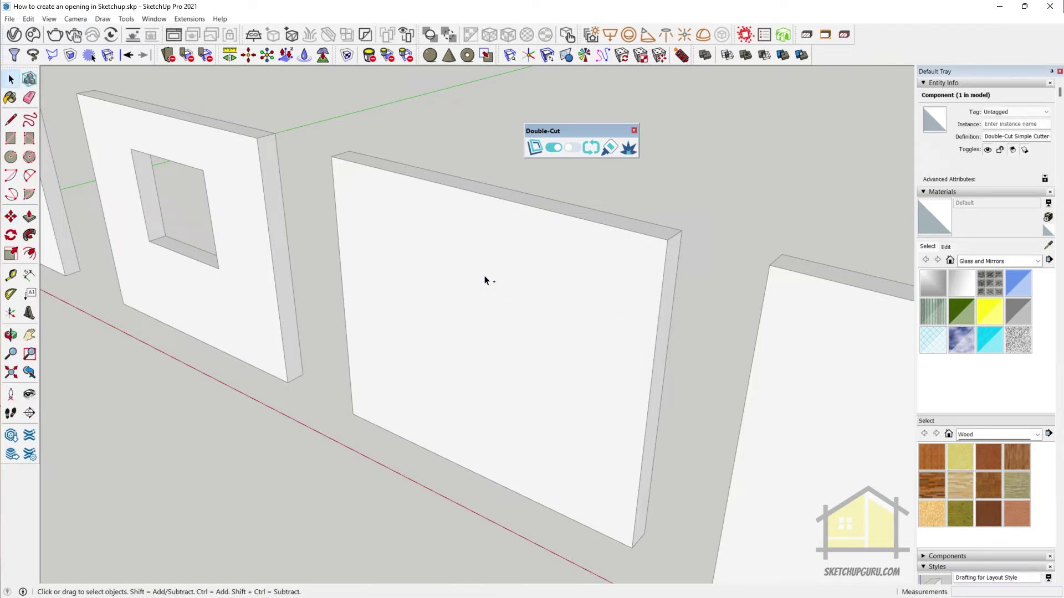
{"action": "key", "text": "Escape"}
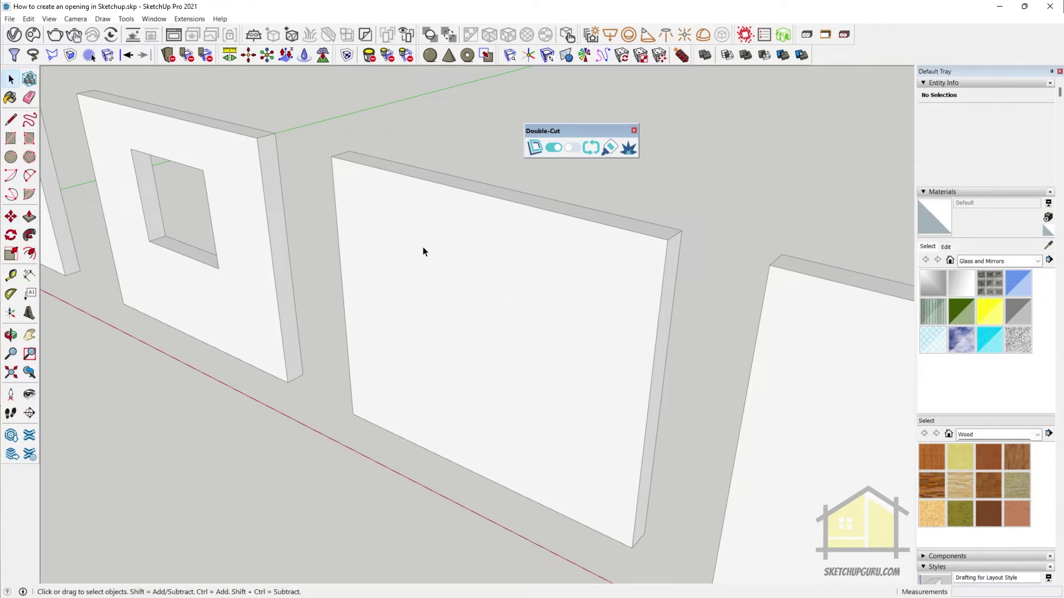
- Enter the blank wall's group and place a Double-Cut simple cutter on its front face to cut an opening
{"action": "double_click", "coordinate": [422, 252]}
{"action": "left_click", "coordinate": [534, 147]}
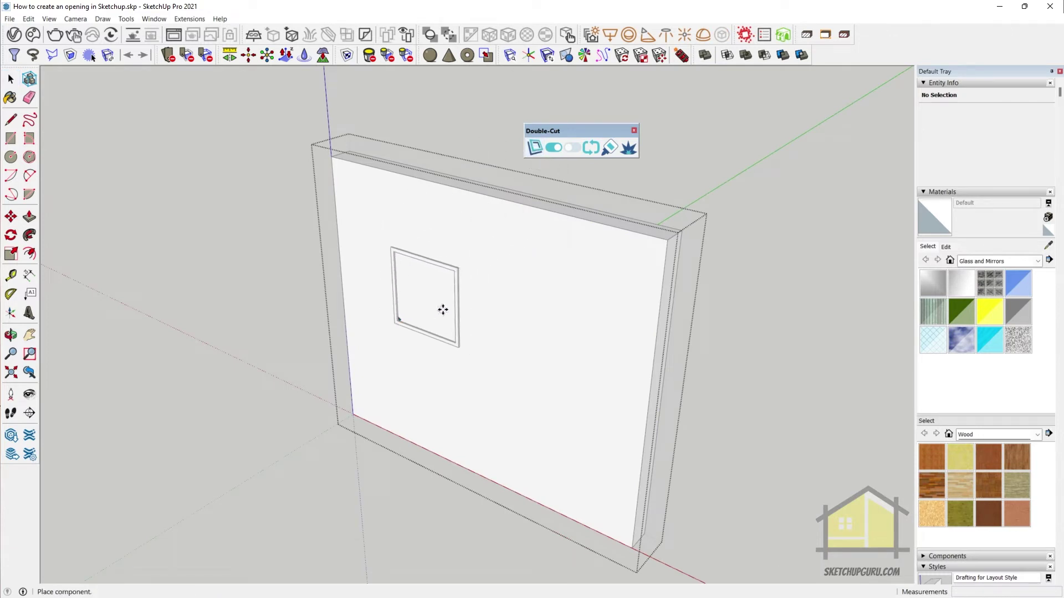
{"action": "middle_click_drag", "start_coordinate": [460, 272], "coordinate": [540, 272]}
{"action": "key", "text": "space"}
{"action": "left_click", "coordinate": [513, 294]}
- Scale the cutter component wider across the wall, and stretch it downward by a factor of about 2.17
{"action": "left_click", "coordinate": [467, 299]}
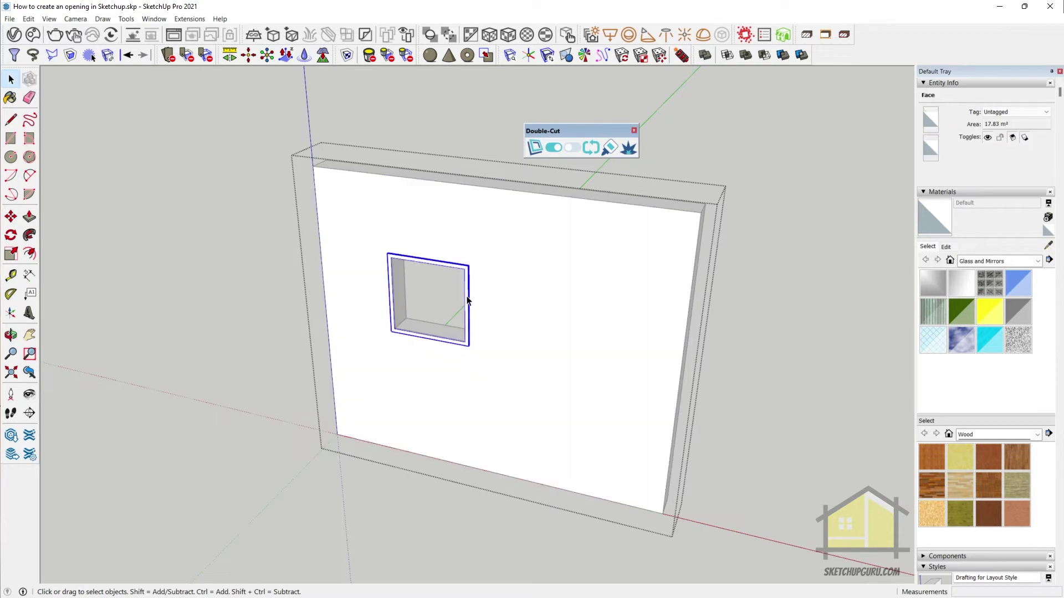
{"action": "scroll", "coordinate": [468, 311], "scroll_direction": "up", "scroll_amount": 2}
{"action": "scroll", "coordinate": [404, 352], "scroll_direction": "down", "scroll_amount": 3}
{"action": "key", "text": "s"}
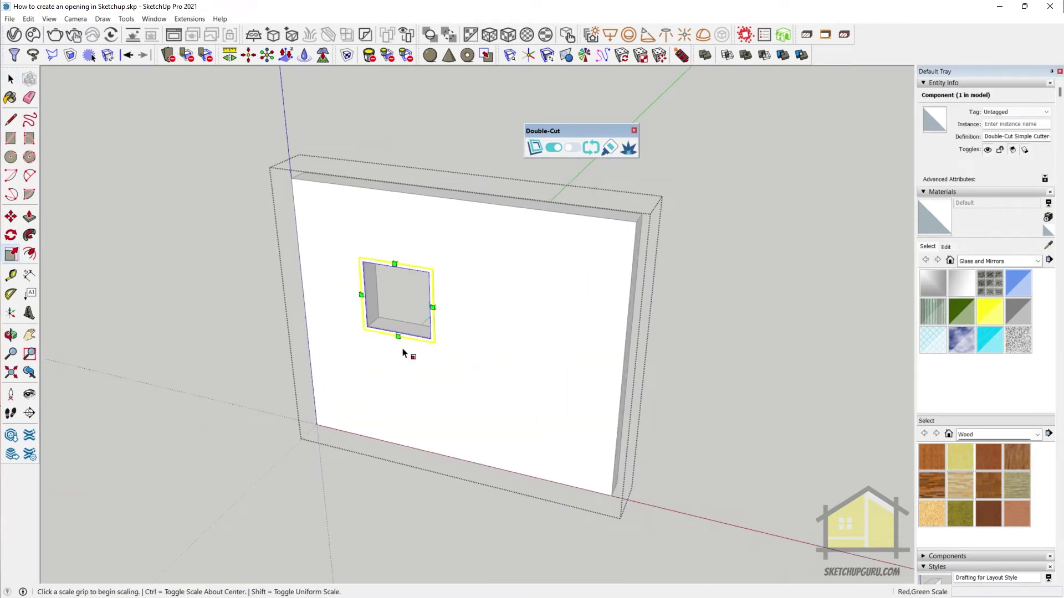
{"action": "scroll", "coordinate": [394, 316], "scroll_direction": "up", "scroll_amount": 1}
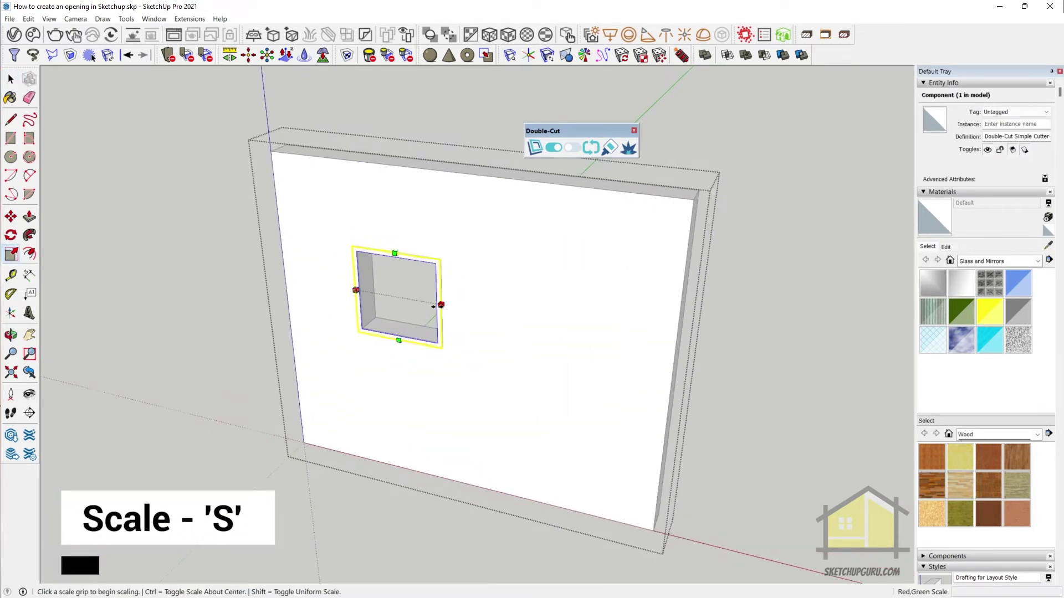
{"action": "left_click", "coordinate": [440, 304]}
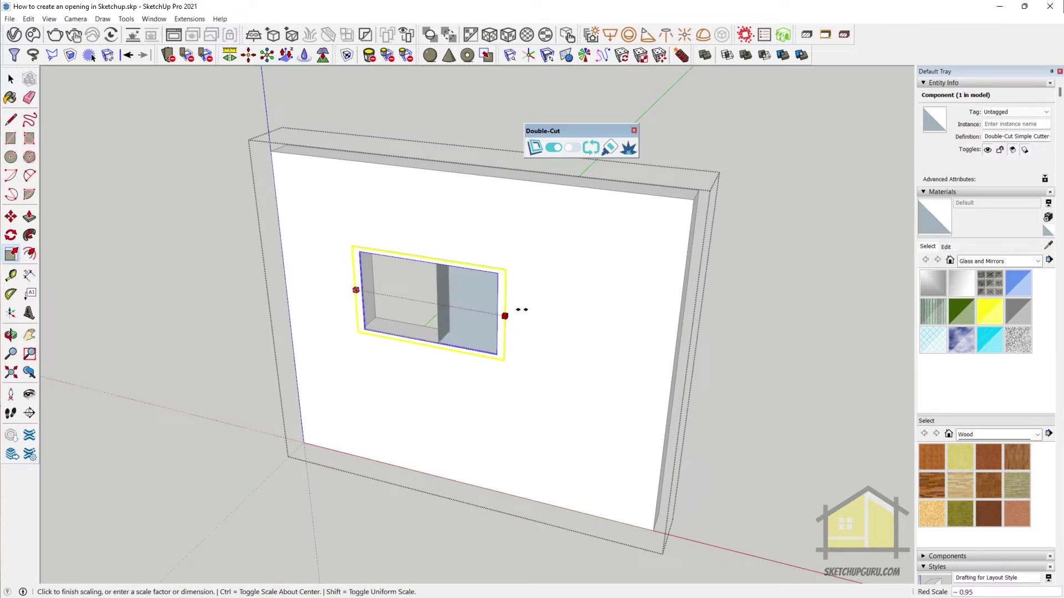
{"action": "left_click", "coordinate": [574, 314]}
{"action": "middle_click_drag", "start_coordinate": [546, 373], "coordinate": [421, 355]}
{"action": "left_click", "coordinate": [470, 344]}
{"action": "left_click", "coordinate": [473, 453]}
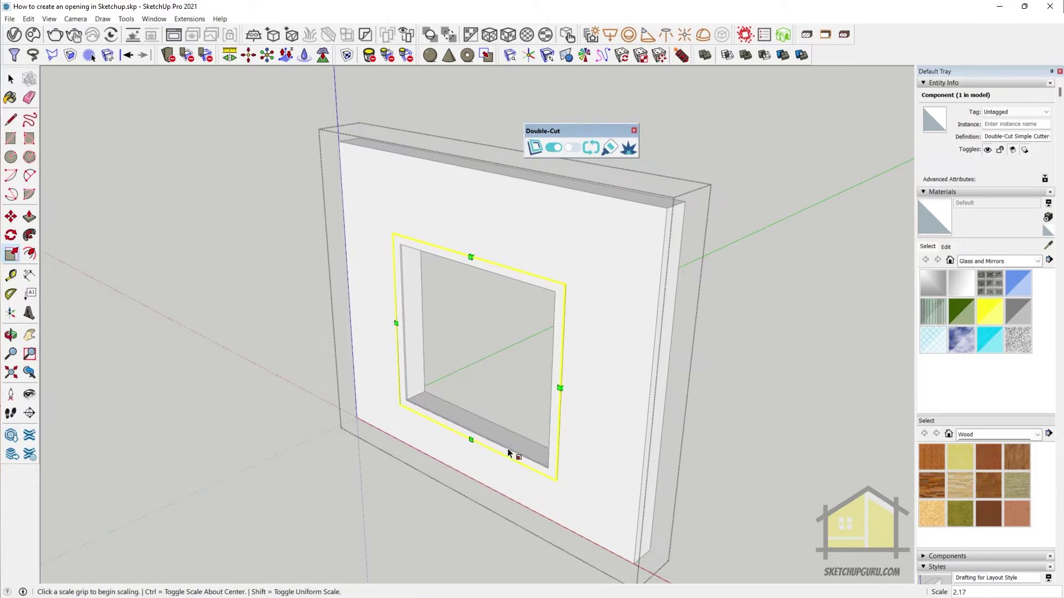
- Open the Double-Cut cutter component in the wall for editing
{"action": "middle_click_drag", "start_coordinate": [509, 445], "coordinate": [548, 363]}
{"action": "key", "text": "space"}
{"action": "scroll", "coordinate": [574, 336], "scroll_direction": "up", "scroll_amount": 2}
{"action": "double_click", "coordinate": [561, 292]}
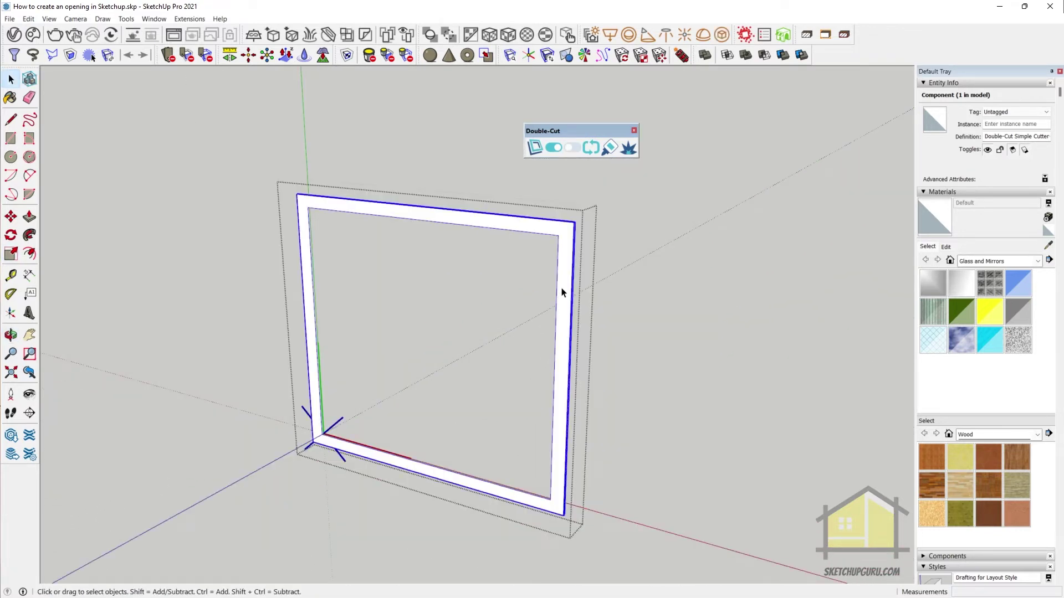
- Delete the frame geometry inside the Double-Cut cutter component and exit the component
{"action": "triple_click", "coordinate": [561, 292]}
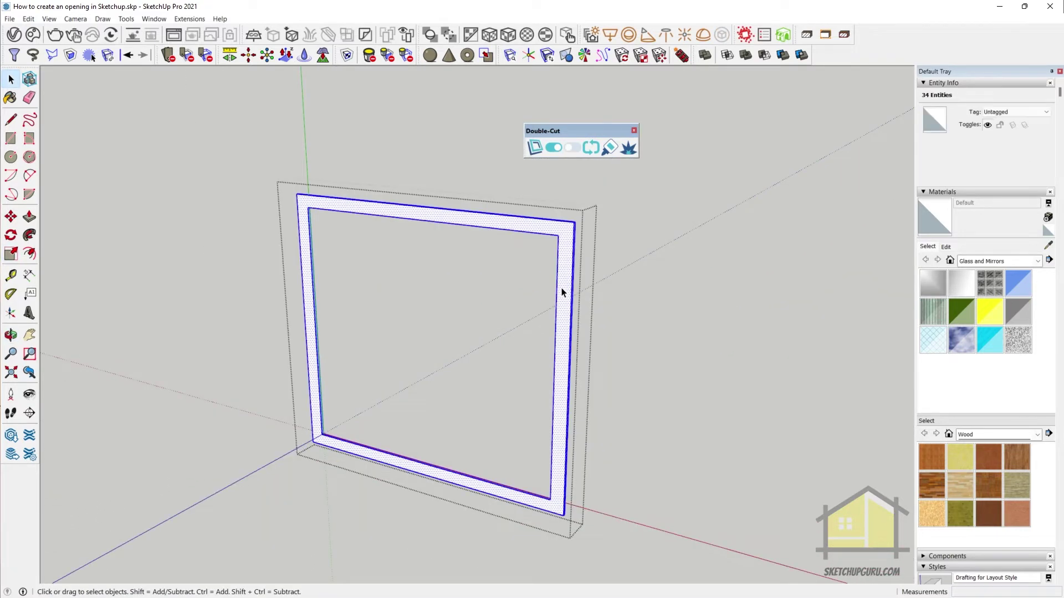
{"action": "key", "text": "Delete"}
{"action": "left_click", "coordinate": [504, 341]}
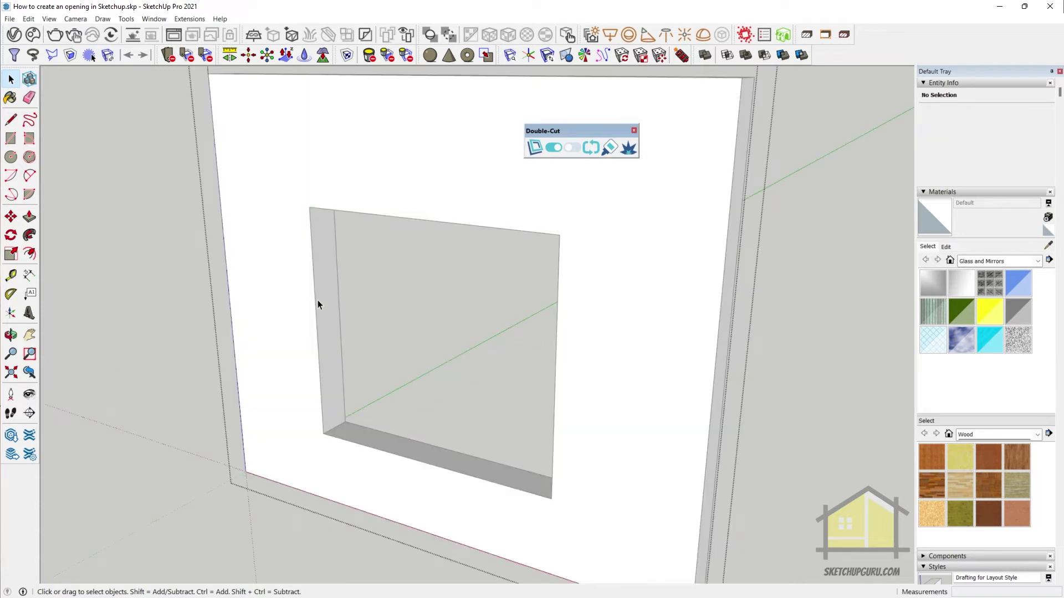
{"action": "scroll", "coordinate": [318, 305], "scroll_direction": "down", "scroll_amount": 5}
{"action": "middle_click_drag", "start_coordinate": [337, 318], "coordinate": [503, 368]}
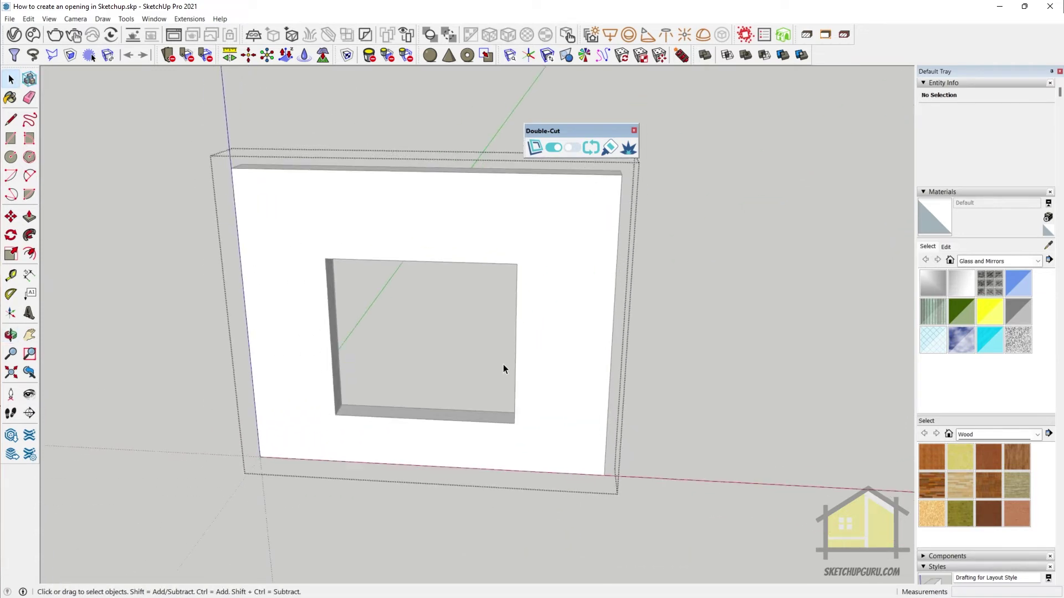
- Scale the cutter component along the red axis by a factor of about 1.80, and stretch its upper edge upward to enlarge the opening
{"action": "left_click", "coordinate": [503, 368]}
{"action": "key", "text": "s"}
{"action": "left_click_drag", "start_coordinate": [515, 342], "coordinate": [548, 348]}
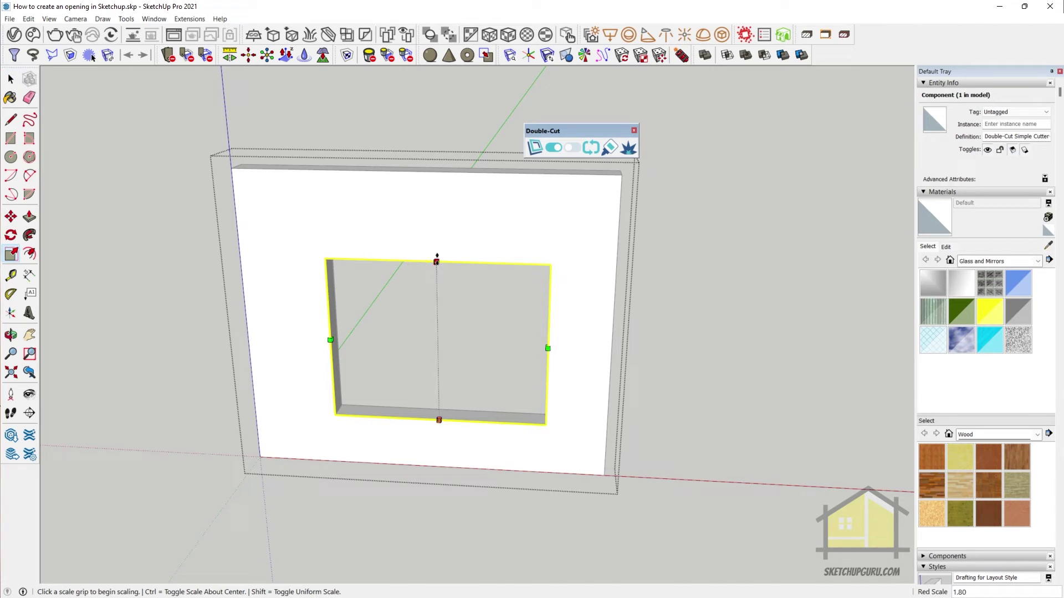
{"action": "left_click_drag", "start_coordinate": [437, 257], "coordinate": [432, 203]}
{"action": "middle_click_drag", "start_coordinate": [501, 302], "coordinate": [523, 256]}
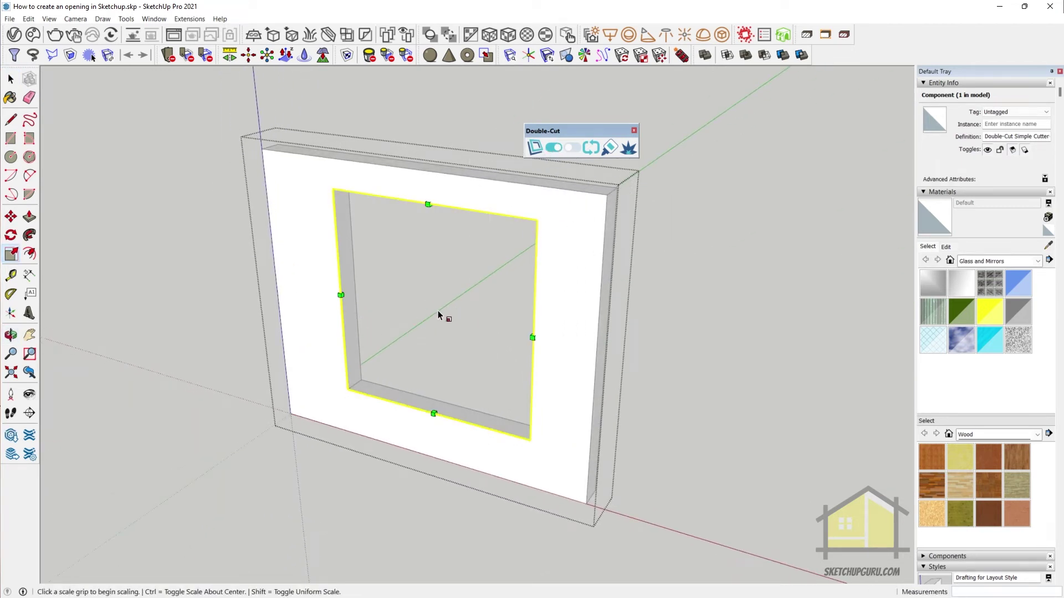
{"action": "scroll", "coordinate": [439, 313], "scroll_direction": "down", "scroll_amount": 1}
{"action": "scroll", "coordinate": [442, 311], "scroll_direction": "down", "scroll_amount": 1}
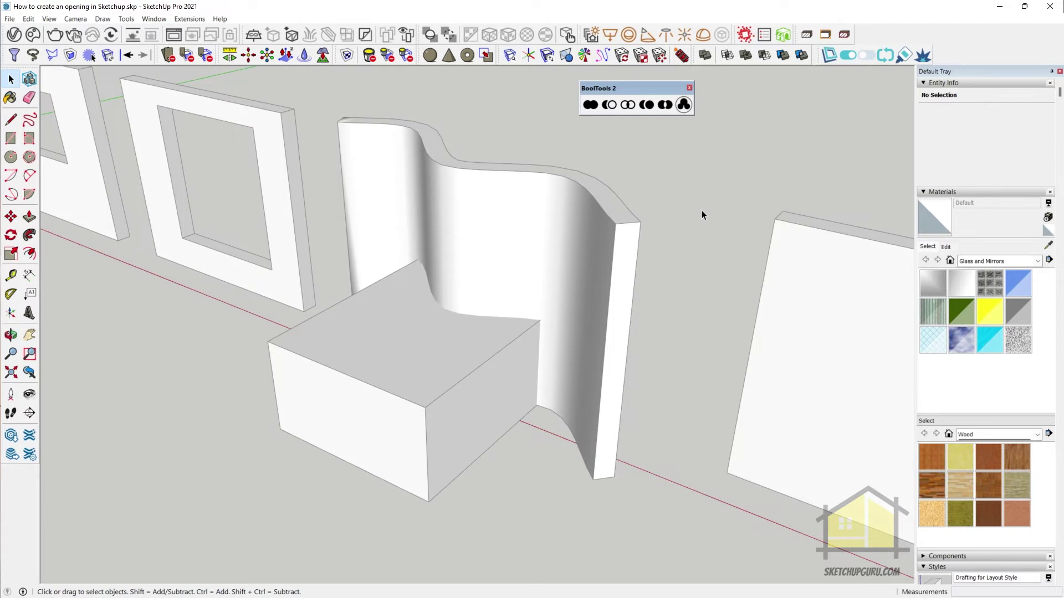
- Try to subtract the box from the curved wall with the Solid Tools Subtract command
{"action": "left_click", "coordinate": [765, 54]}
{"action": "left_click", "coordinate": [408, 378]}
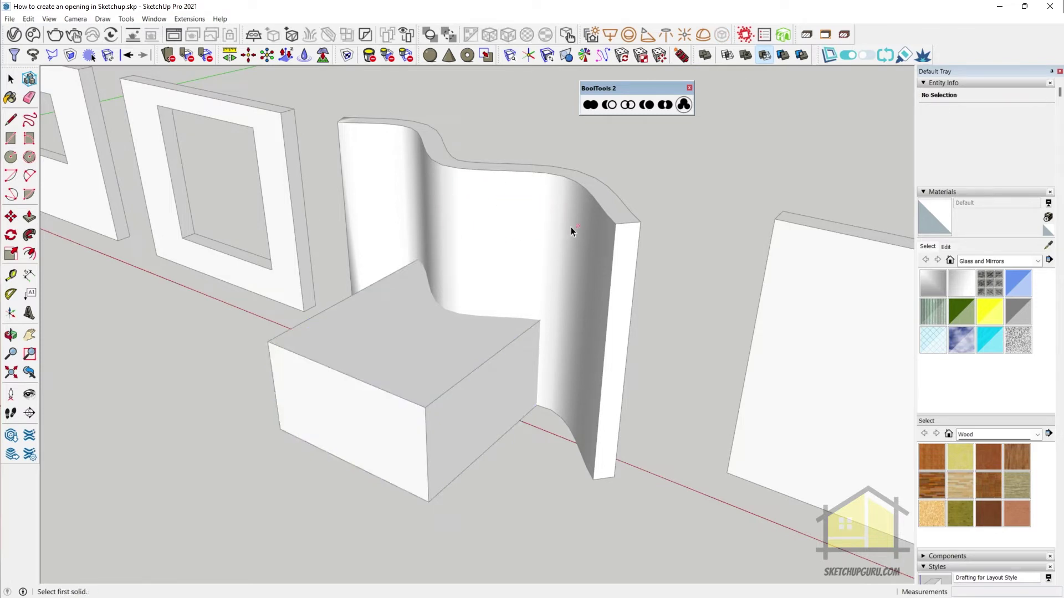
{"action": "scroll", "coordinate": [572, 232], "scroll_direction": "up", "scroll_amount": 1}
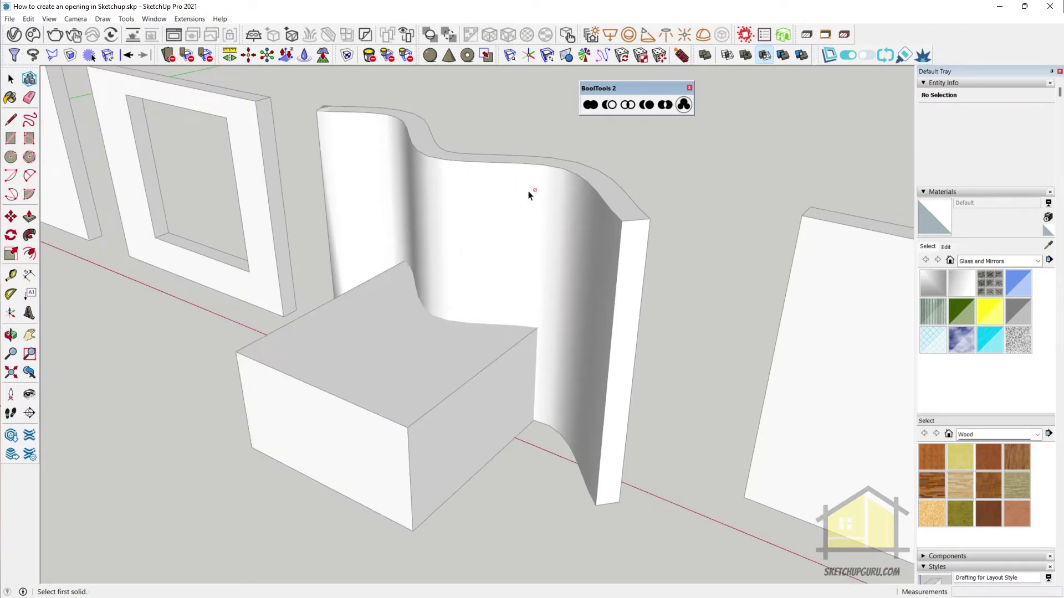
{"action": "key", "text": "space"}
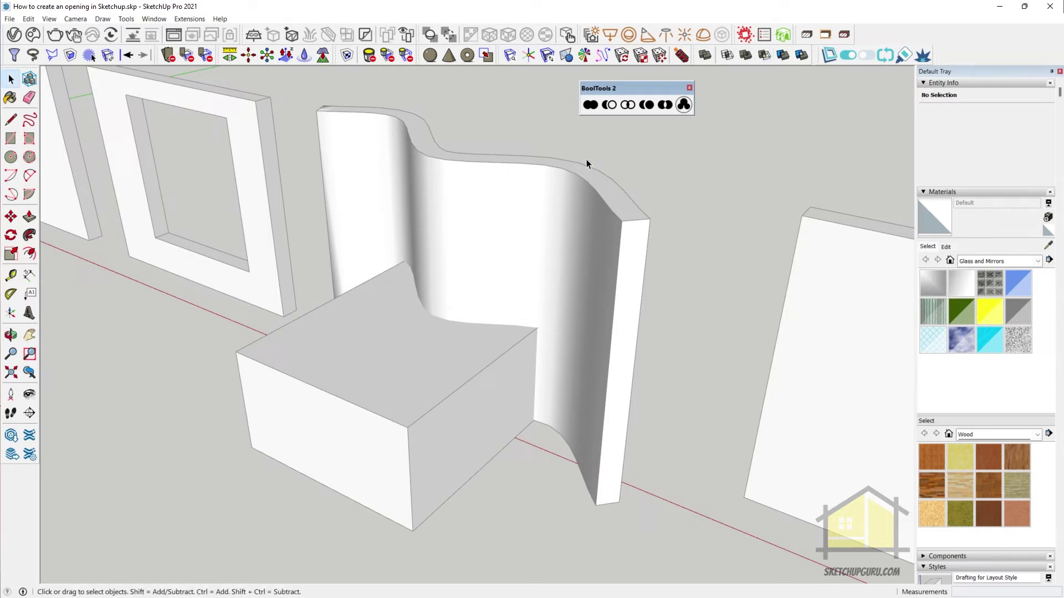
- Subtract the box from the curved wall with BoolTools 2 Difference, and continue although the wall is not a valid solid
{"action": "left_click", "coordinate": [610, 104]}
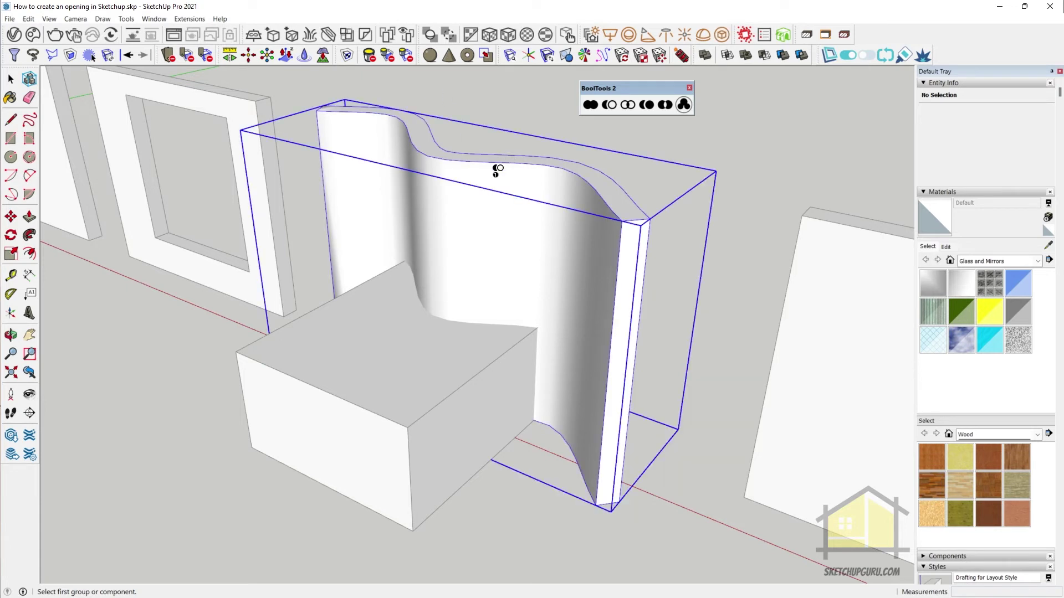
{"action": "left_click", "coordinate": [492, 169]}
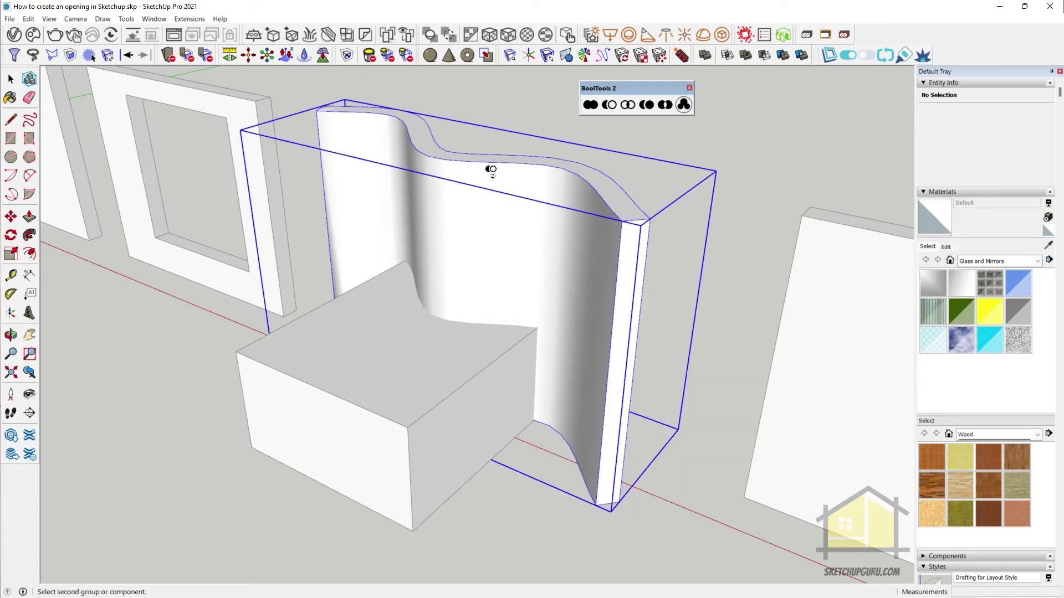
{"action": "left_click", "coordinate": [429, 363]}
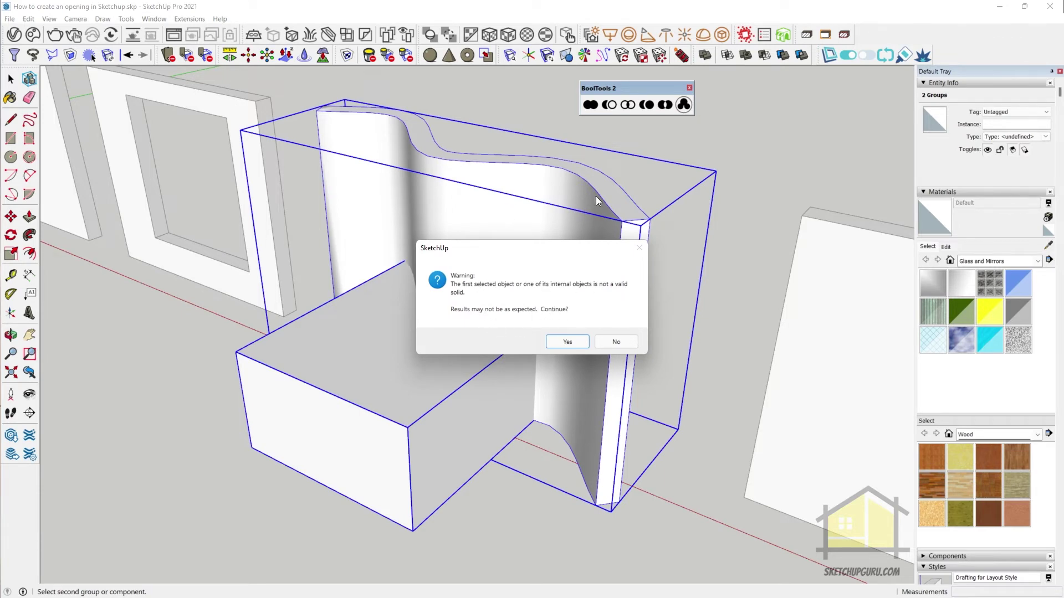
{"action": "left_click", "coordinate": [567, 339]}
- Enter the cut curved wall's group and delete the leftover face beneath the opening
{"action": "middle_click_drag", "start_coordinate": [567, 340], "coordinate": [425, 377]}
{"action": "scroll", "coordinate": [425, 383], "scroll_direction": "up", "scroll_amount": 3}
{"action": "double_click", "coordinate": [431, 372]}
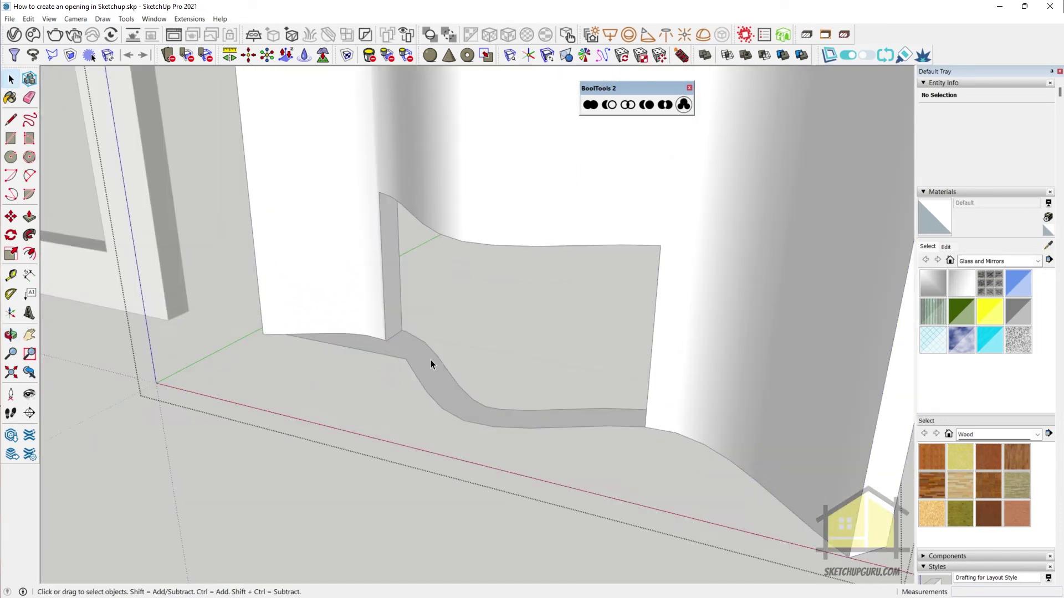
{"action": "double_click", "coordinate": [431, 360]}
{"action": "double_click", "coordinate": [427, 358]}
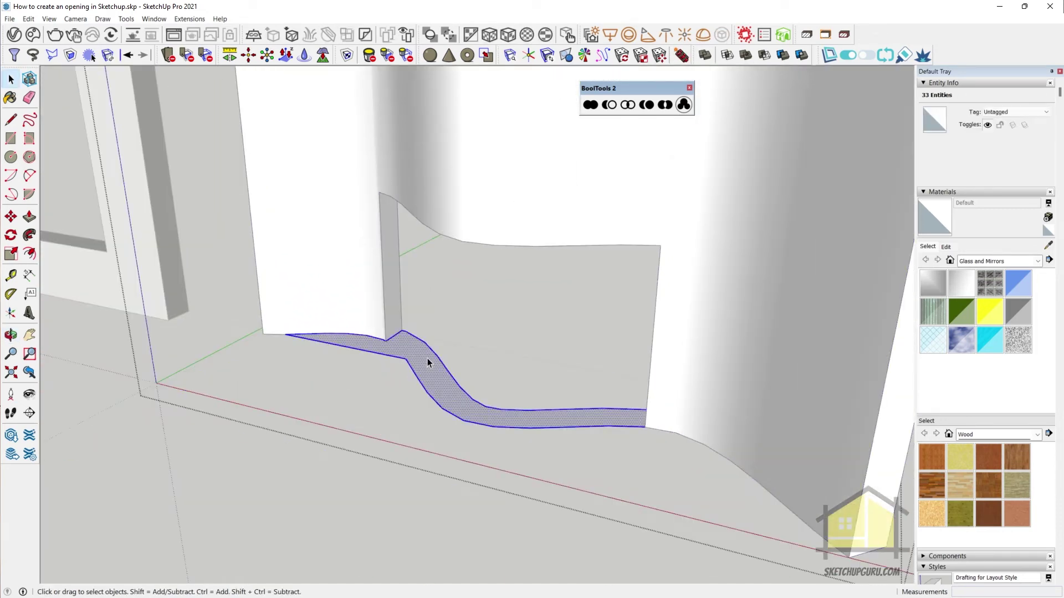
{"action": "key", "text": "ctrl+g"}
{"action": "key", "text": "Delete"}
{"action": "mouse_move", "coordinate": [410, 384]}
{"action": "middle_mouse_down"}
{"action": "mouse_move", "coordinate": [605, 284]}
{"action": "mouse_move", "coordinate": [477, 267]}
{"action": "mouse_move", "coordinate": [361, 332]}
{"action": "mouse_move", "coordinate": [391, 380]}
{"action": "middle_mouse_up"}
{"action": "key", "text": "space"}
{"action": "scroll", "coordinate": [391, 380], "scroll_direction": "down", "scroll_amount": 5}
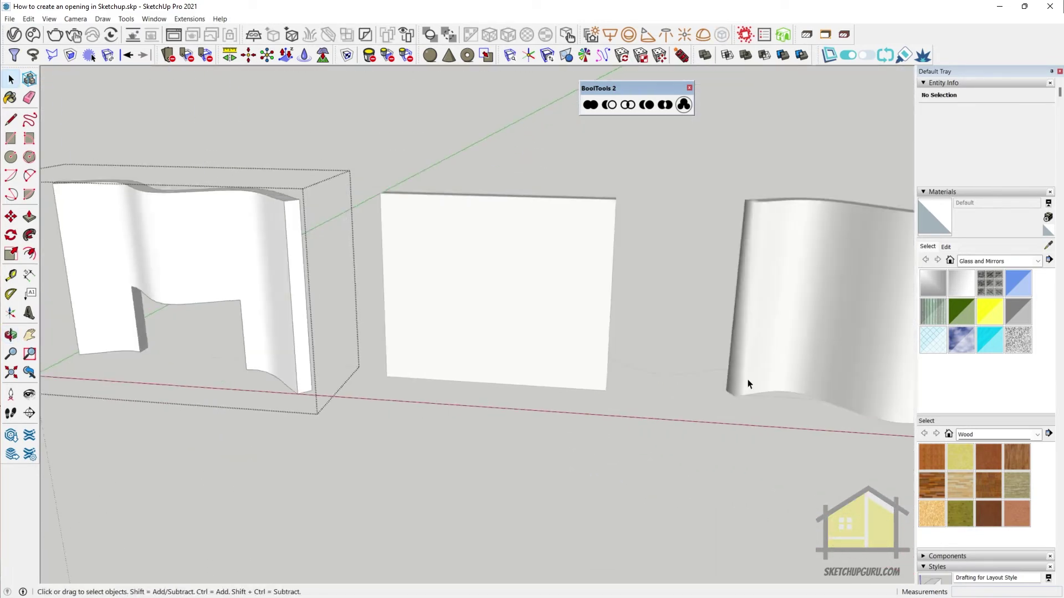
- Close the BoolTools 2 toolbar and display the FlexTools toolbar
{"action": "middle_click_drag", "start_coordinate": [747, 384], "coordinate": [446, 244]}
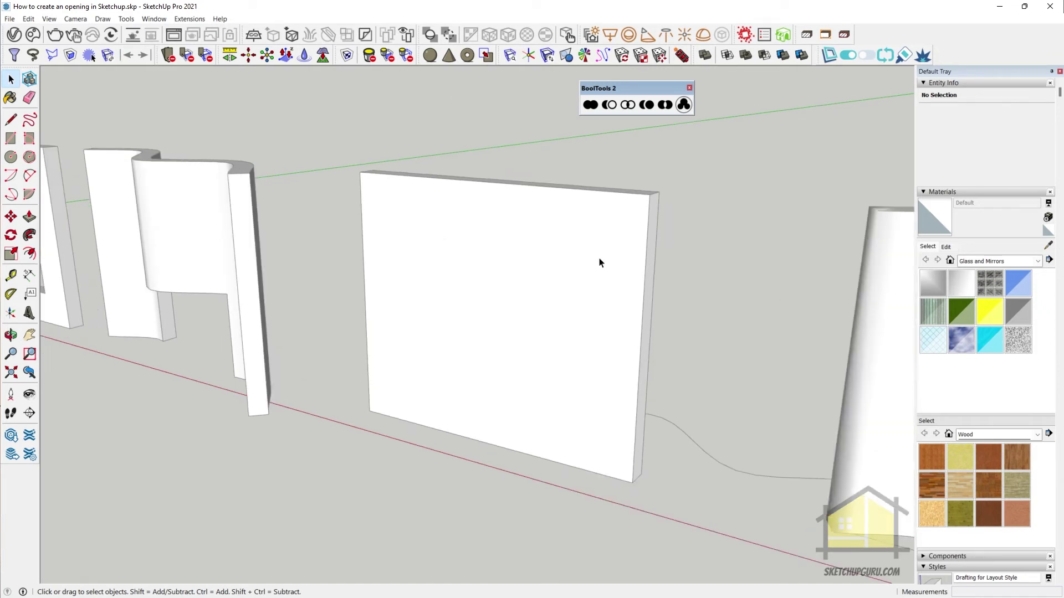
{"action": "left_click", "coordinate": [689, 88]}
{"action": "middle_click_drag", "start_coordinate": [432, 188], "coordinate": [380, 209]}
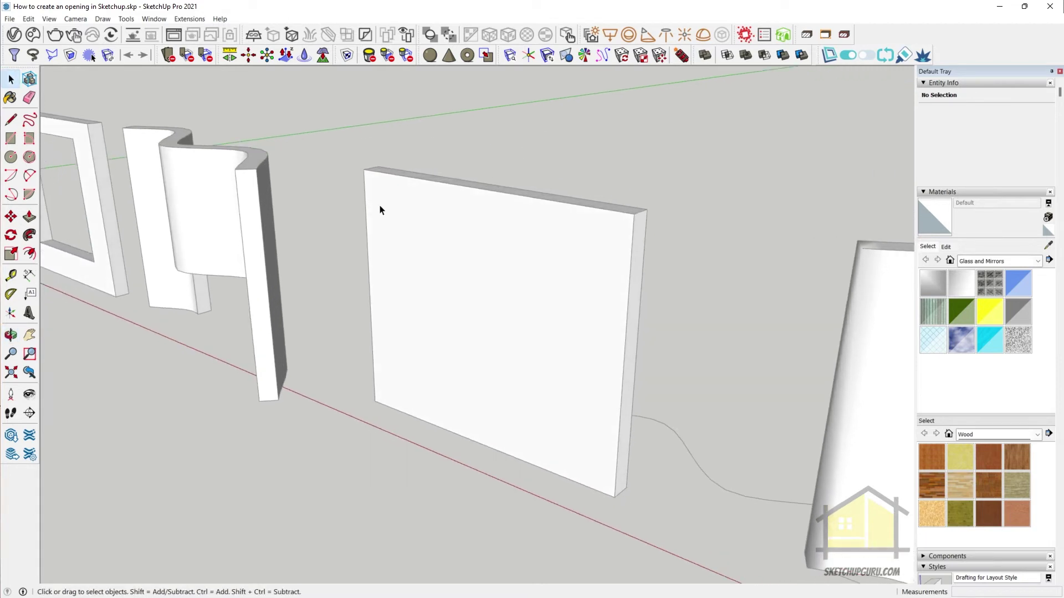
{"action": "left_click", "coordinate": [50, 19]}
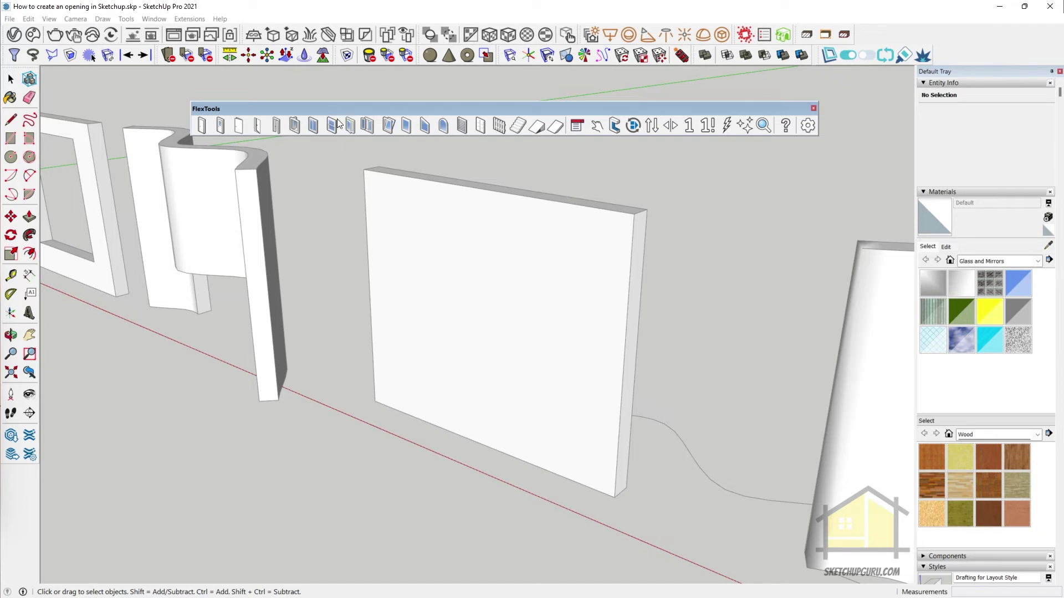
{"action": "left_click_drag", "start_coordinate": [348, 105], "coordinate": [347, 105]}
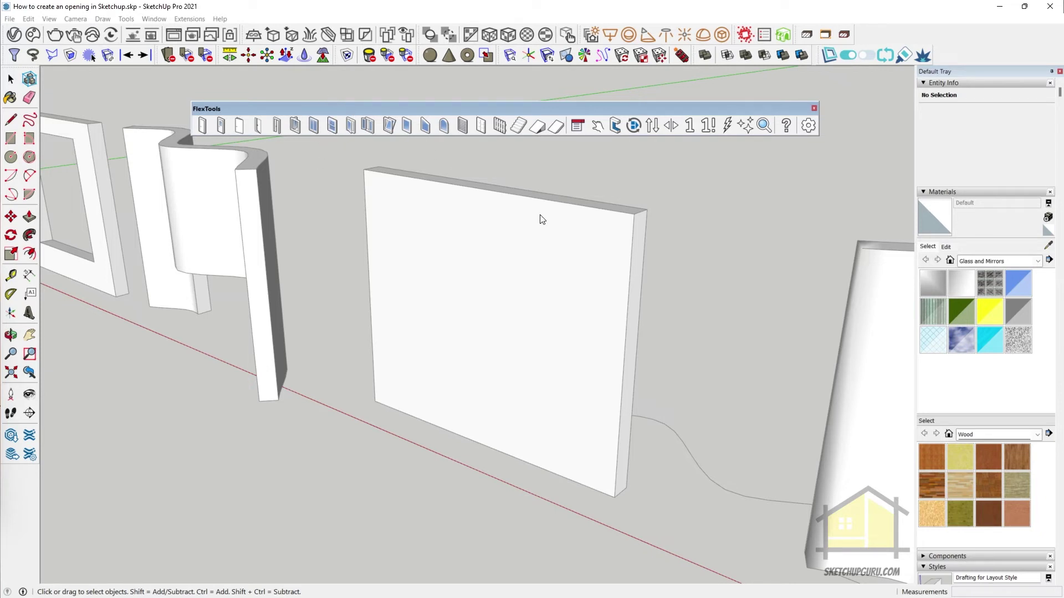
- Enter the blank flat wall's group and place a FlexTools fixed window on its front face
{"action": "left_click", "coordinate": [11, 79]}
{"action": "mouse_move", "coordinate": [515, 306]}
{"action": "middle_mouse_down"}
{"action": "mouse_move", "coordinate": [409, 372]}
{"action": "mouse_move", "coordinate": [536, 316]}
{"action": "mouse_move", "coordinate": [516, 317]}
{"action": "middle_mouse_up"}
{"action": "double_click", "coordinate": [512, 284]}
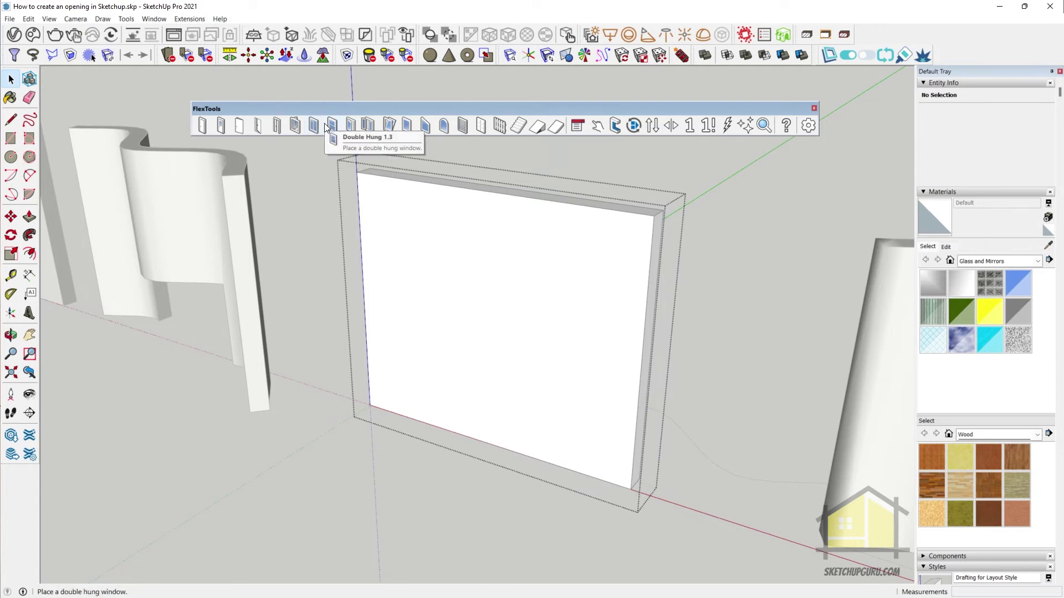
{"action": "left_click", "coordinate": [410, 127]}
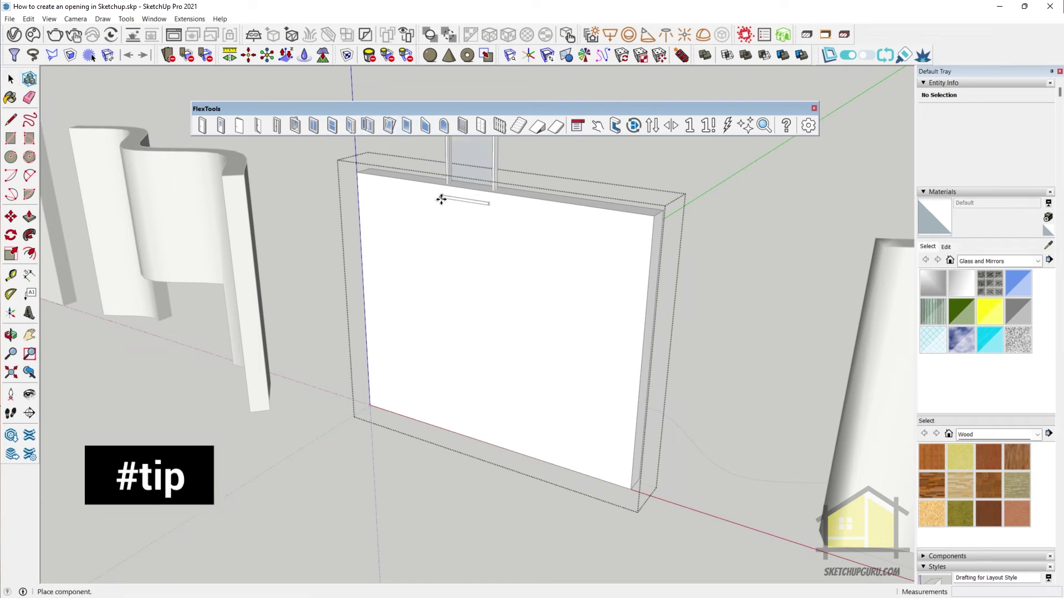
{"action": "left_click", "coordinate": [416, 299]}
{"action": "middle_click_drag", "start_coordinate": [523, 342], "coordinate": [510, 302]}
{"action": "scroll", "coordinate": [438, 272], "scroll_direction": "up", "scroll_amount": 5}
{"action": "middle_click_drag", "start_coordinate": [438, 271], "coordinate": [498, 310]}
{"action": "scroll", "coordinate": [323, 259], "scroll_direction": "down", "scroll_amount": 3}
{"action": "scroll", "coordinate": [366, 211], "scroll_direction": "down", "scroll_amount": 4}
{"action": "middle_click_drag", "start_coordinate": [447, 255], "coordinate": [421, 245]}
- Scale the fixed window wider across the wall by a red-axis factor of about 3.50
{"action": "key", "text": "s"}
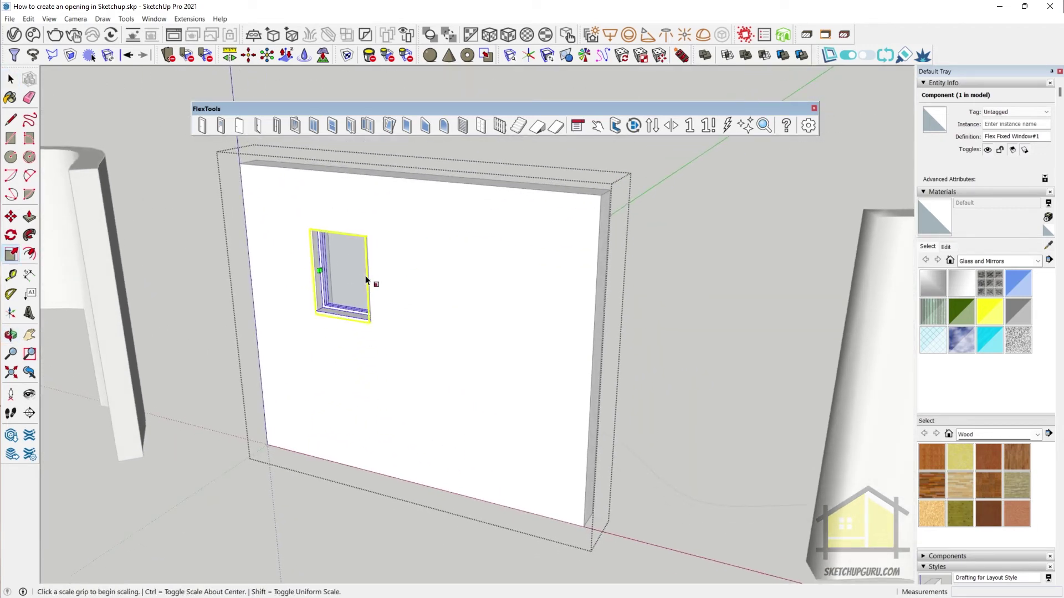
{"action": "left_click", "coordinate": [371, 277]}
{"action": "left_click", "coordinate": [570, 296]}
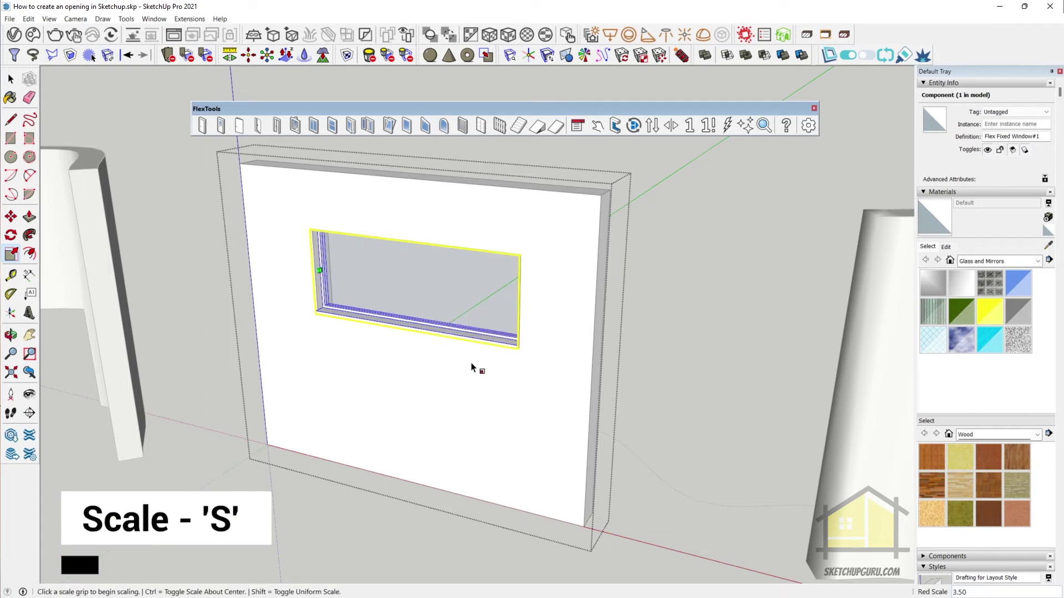
{"action": "middle_click_drag", "start_coordinate": [474, 368], "coordinate": [549, 281]}
{"action": "key", "text": "space"}
- Examine the frame profile of the widened fixed window from both ends
{"action": "scroll", "coordinate": [590, 266], "scroll_direction": "up", "scroll_amount": 6}
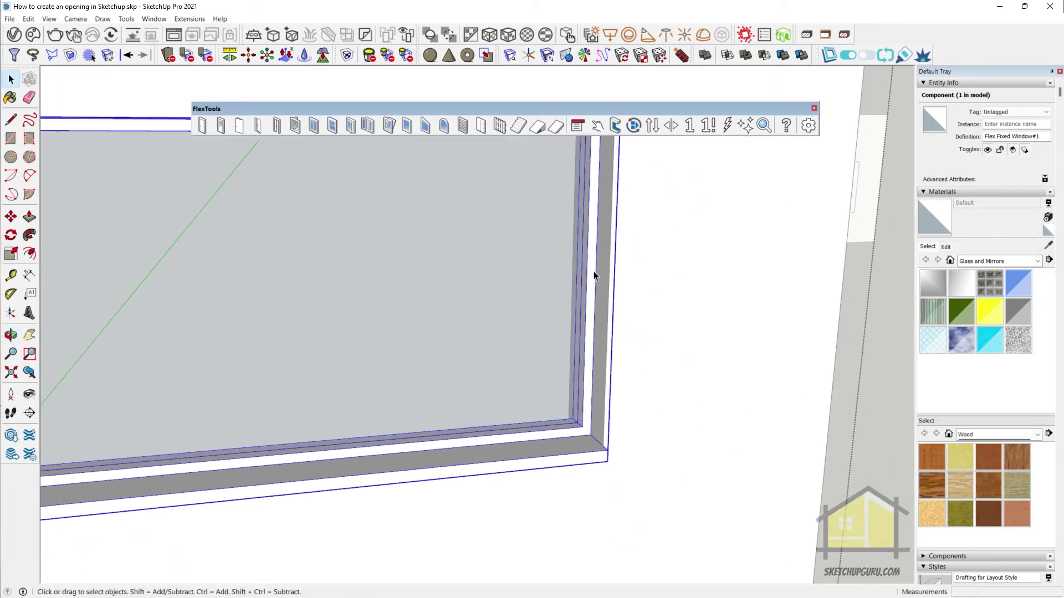
{"action": "scroll", "coordinate": [646, 402], "scroll_direction": "down", "scroll_amount": 3}
{"action": "middle_click_drag", "start_coordinate": [607, 360], "coordinate": [382, 352]}
{"action": "scroll", "coordinate": [518, 225], "scroll_direction": "down", "scroll_amount": 5}
{"action": "scroll", "coordinate": [285, 366], "scroll_direction": "up", "scroll_amount": 2}
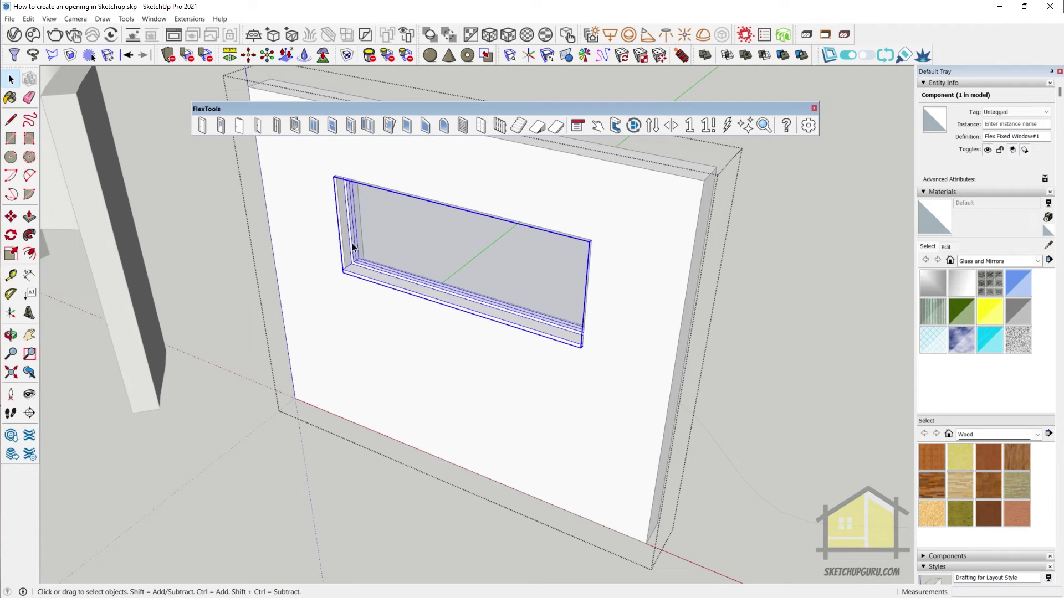
{"action": "middle_click_drag", "start_coordinate": [493, 367], "coordinate": [460, 251]}
{"action": "scroll", "coordinate": [487, 262], "scroll_direction": "down", "scroll_amount": 5}
{"action": "scroll", "coordinate": [563, 266], "scroll_direction": "up", "scroll_amount": 4}
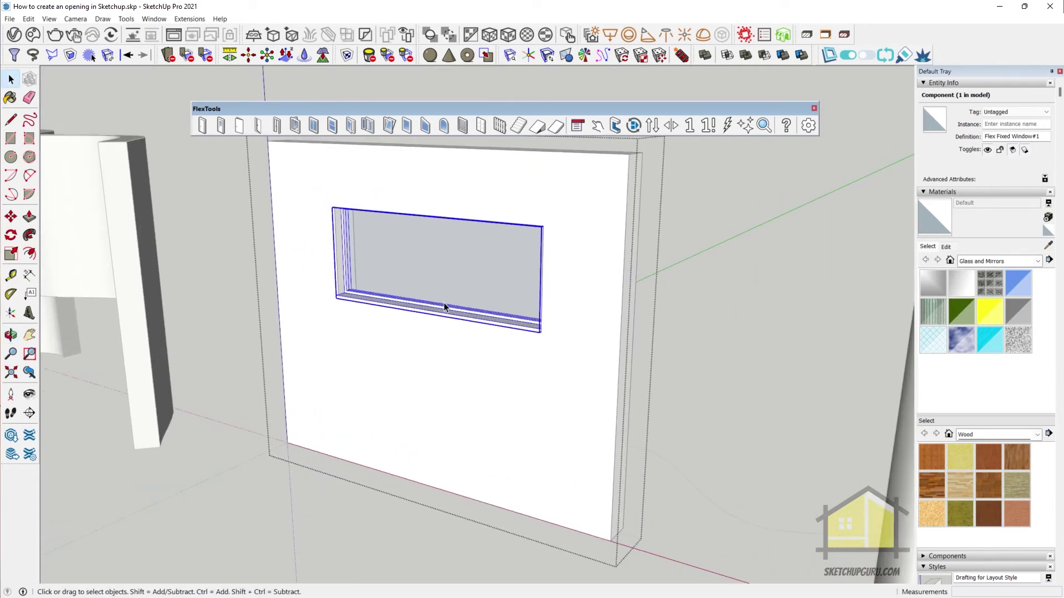
- Scale the fixed window downward to make it taller in the wall
{"action": "key", "text": "s"}
{"action": "left_click_drag", "start_coordinate": [437, 311], "coordinate": [437, 410]}
{"action": "key", "text": "space"}
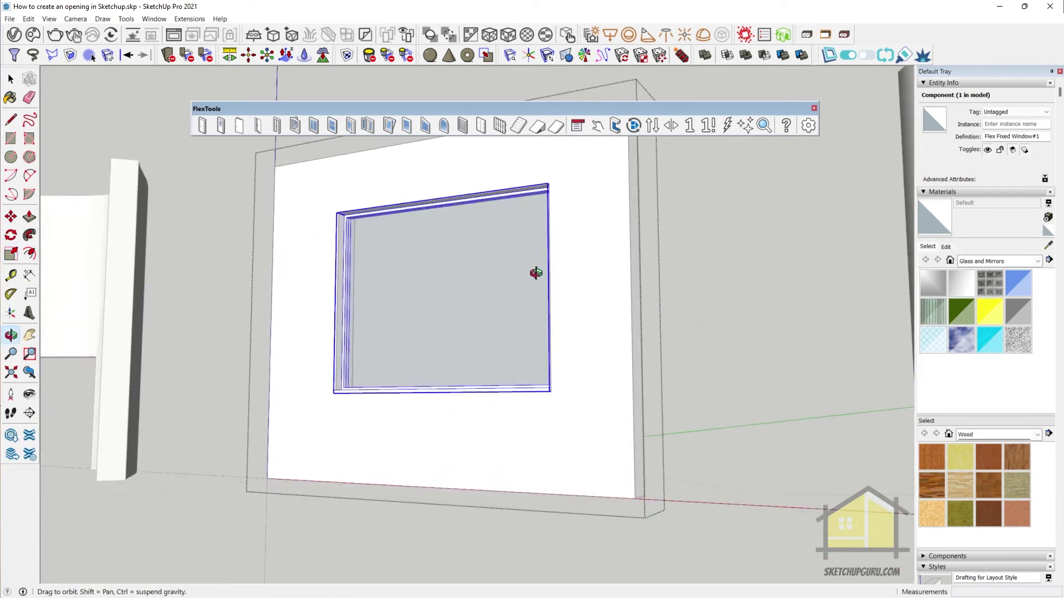
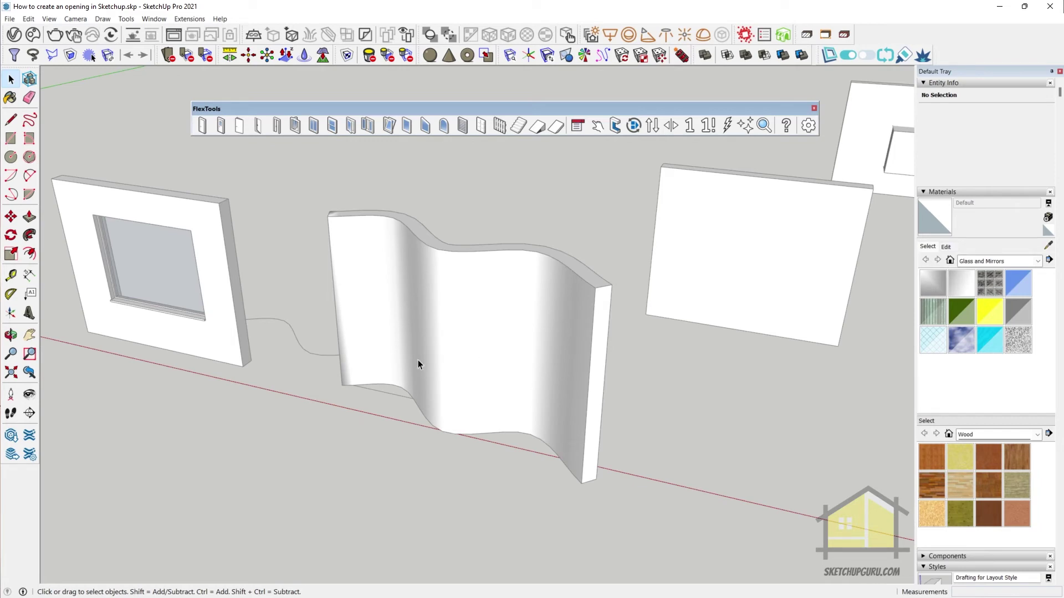
- Draw a rectangle on the ground in front of the remaining curved wall and extrude it upward into a box
{"action": "mouse_move", "coordinate": [442, 351]}
{"action": "middle_mouse_down"}
{"action": "mouse_move", "coordinate": [499, 361]}
{"action": "mouse_move", "coordinate": [281, 417]}
{"action": "mouse_move", "coordinate": [340, 467]}
{"action": "mouse_move", "coordinate": [439, 285]}
{"action": "mouse_move", "coordinate": [440, 369]}
{"action": "middle_mouse_up"}
{"action": "scroll", "coordinate": [491, 386], "scroll_direction": "down", "scroll_amount": 3}
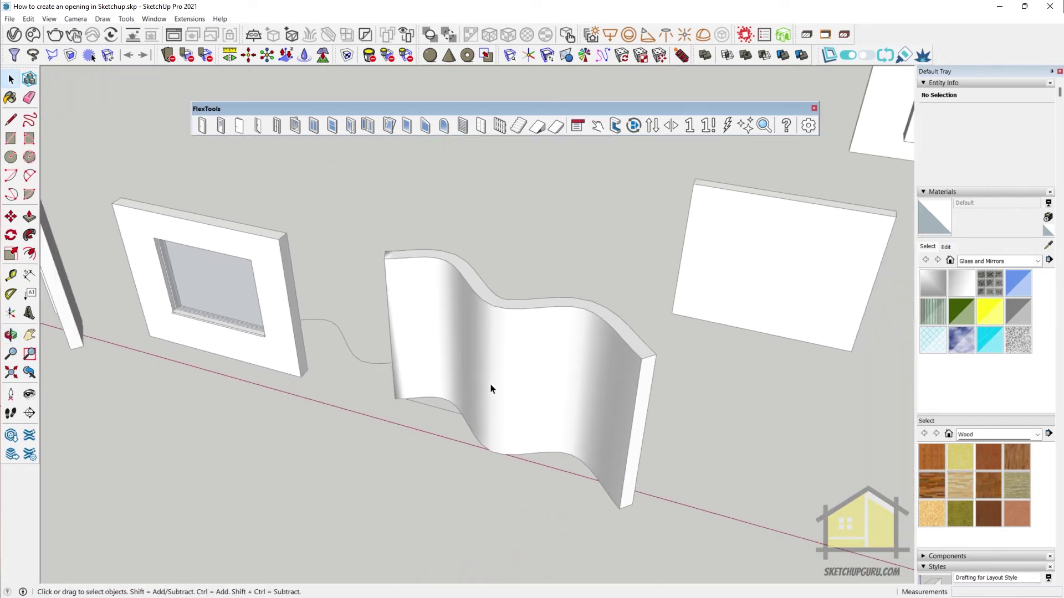
{"action": "scroll", "coordinate": [460, 441], "scroll_direction": "down", "scroll_amount": 2}
{"action": "left_click", "coordinate": [493, 413]}
{"action": "scroll", "coordinate": [476, 443], "scroll_direction": "up", "scroll_amount": 2}
{"action": "key", "text": "r"}
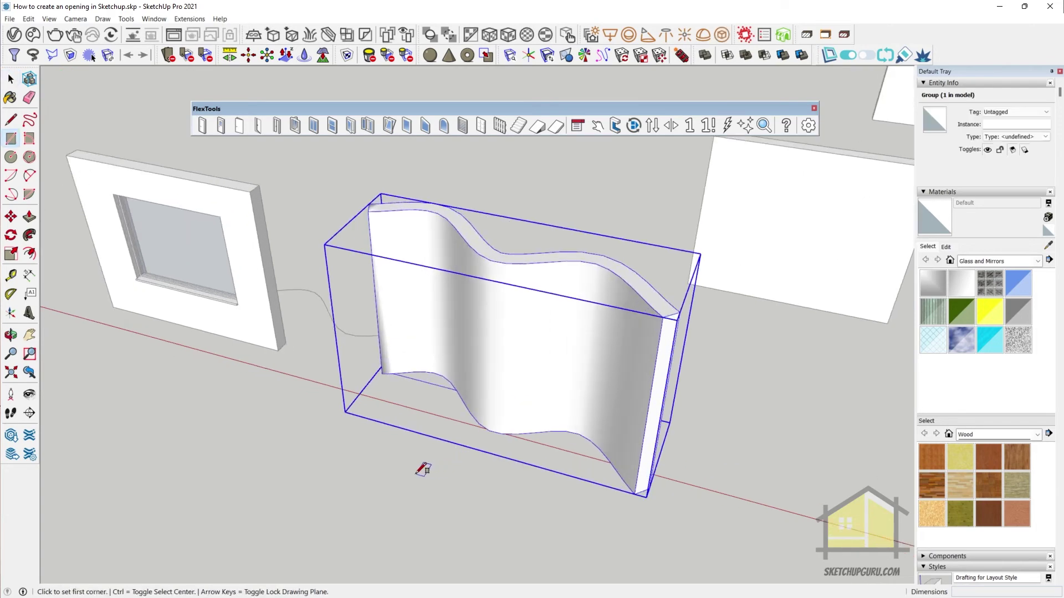
{"action": "left_click", "coordinate": [520, 451]}
{"action": "key", "text": "space"}
{"action": "left_click", "coordinate": [457, 479]}
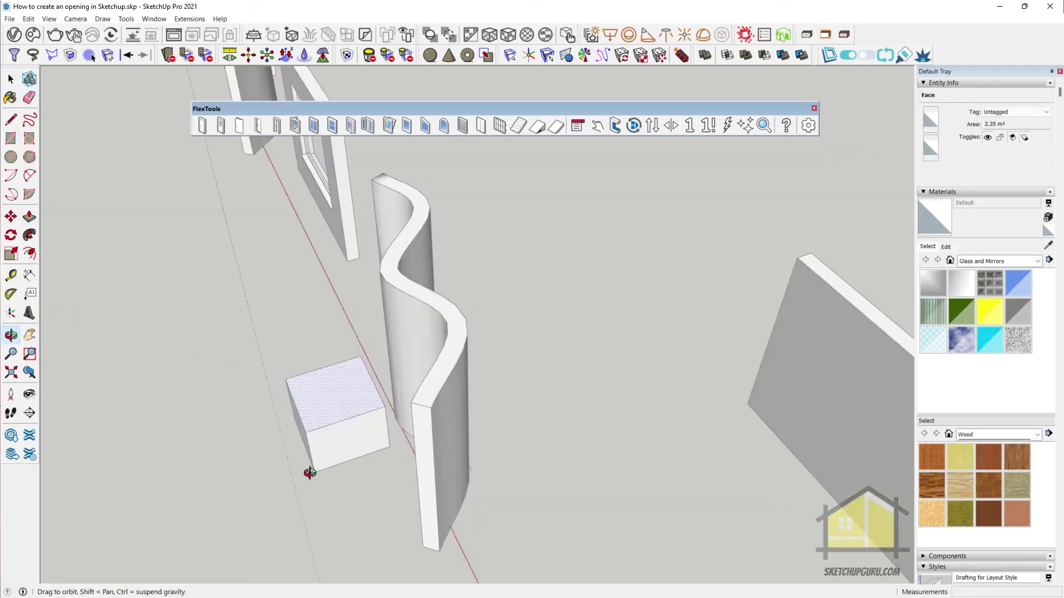
- Push/Pull the box's face nearest the curved wall about 3305 mm so the box passes through the wall
{"action": "middle_click_drag", "start_coordinate": [309, 475], "coordinate": [266, 480]}
{"action": "scroll", "coordinate": [282, 355], "scroll_direction": "up", "scroll_amount": 4}
{"action": "left_click", "coordinate": [279, 341]}
{"action": "scroll", "coordinate": [333, 338], "scroll_direction": "down", "scroll_amount": 2}
{"action": "left_click", "coordinate": [577, 347]}
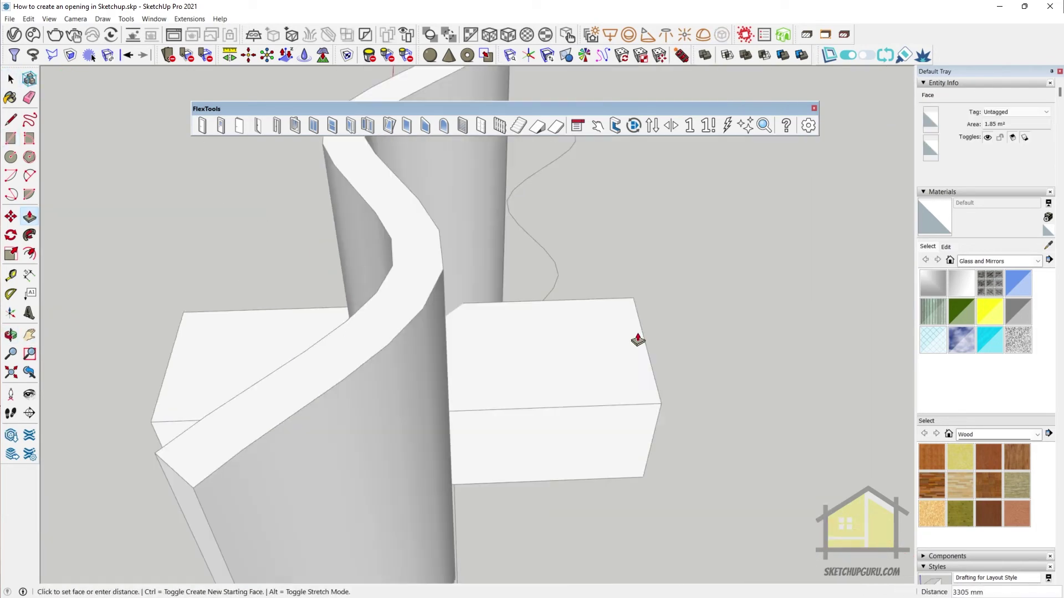
{"action": "mouse_move", "coordinate": [576, 347]}
{"action": "middle_mouse_down"}
{"action": "mouse_move", "coordinate": [906, 131]}
{"action": "mouse_move", "coordinate": [779, 68]}
{"action": "mouse_move", "coordinate": [515, 297]}
{"action": "middle_mouse_up"}
{"action": "scroll", "coordinate": [515, 297], "scroll_direction": "down", "scroll_amount": 3}
{"action": "key", "text": "space"}
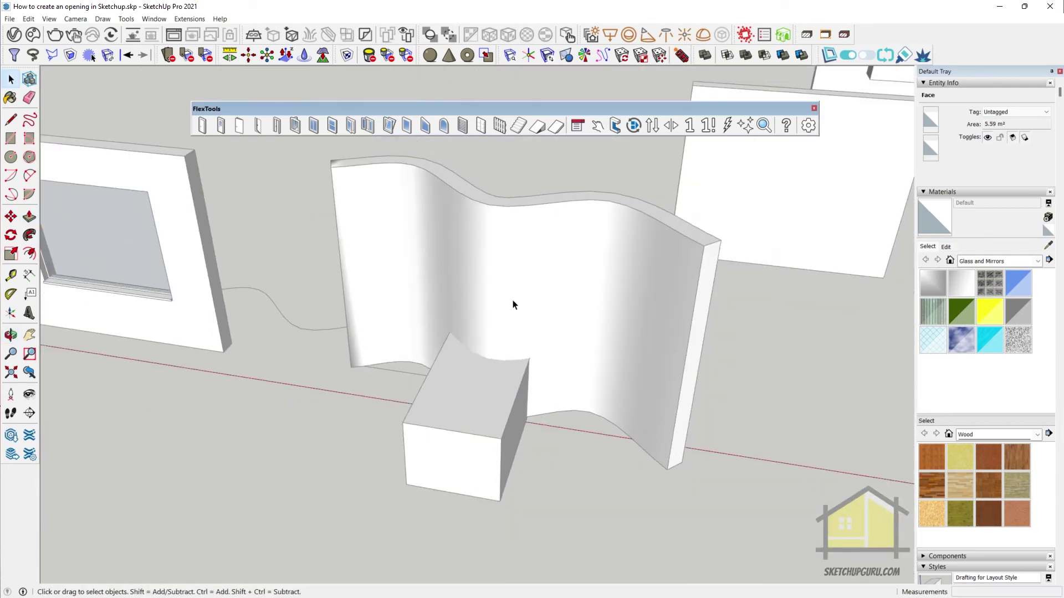
- Explode the curved wall's group and select the wall's curved surface
{"action": "right_click", "coordinate": [512, 270]}
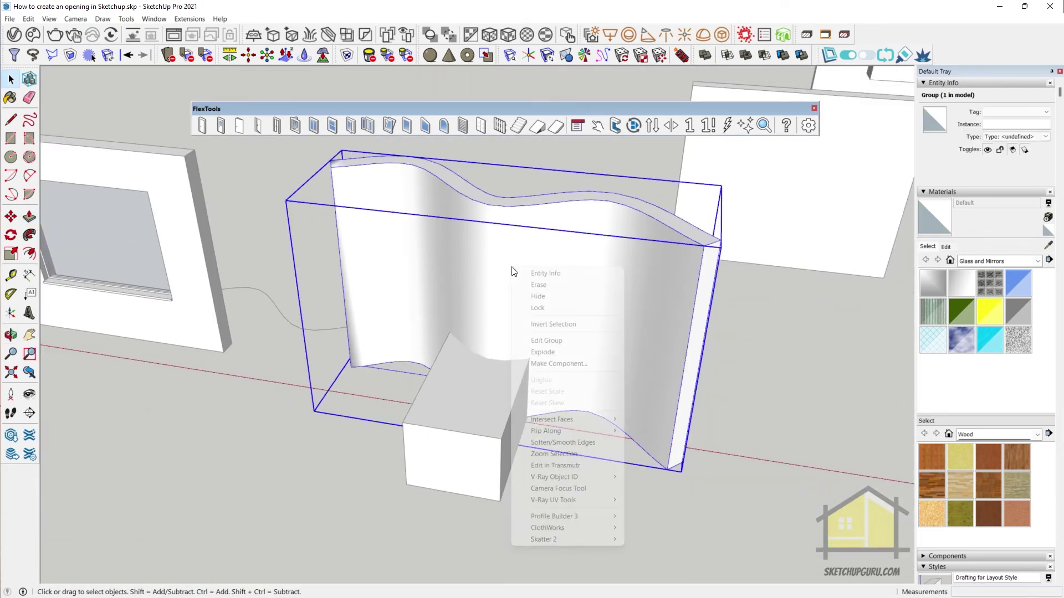
{"action": "left_click", "coordinate": [545, 353]}
{"action": "left_click", "coordinate": [459, 371]}
{"action": "left_click", "coordinate": [520, 278]}
{"action": "mouse_move", "coordinate": [493, 341]}
{"action": "middle_mouse_down"}
{"action": "mouse_move", "coordinate": [510, 444]}
{"action": "mouse_move", "coordinate": [490, 370]}
{"action": "mouse_move", "coordinate": [475, 387]}
{"action": "mouse_move", "coordinate": [332, 114]}
{"action": "mouse_move", "coordinate": [470, 266]}
{"action": "mouse_move", "coordinate": [454, 373]}
{"action": "middle_mouse_up"}
{"action": "scroll", "coordinate": [490, 370], "scroll_direction": "down", "scroll_amount": 1}
{"action": "scroll", "coordinate": [460, 354], "scroll_direction": "up", "scroll_amount": 3}
{"action": "scroll", "coordinate": [550, 397], "scroll_direction": "down", "scroll_amount": 3}
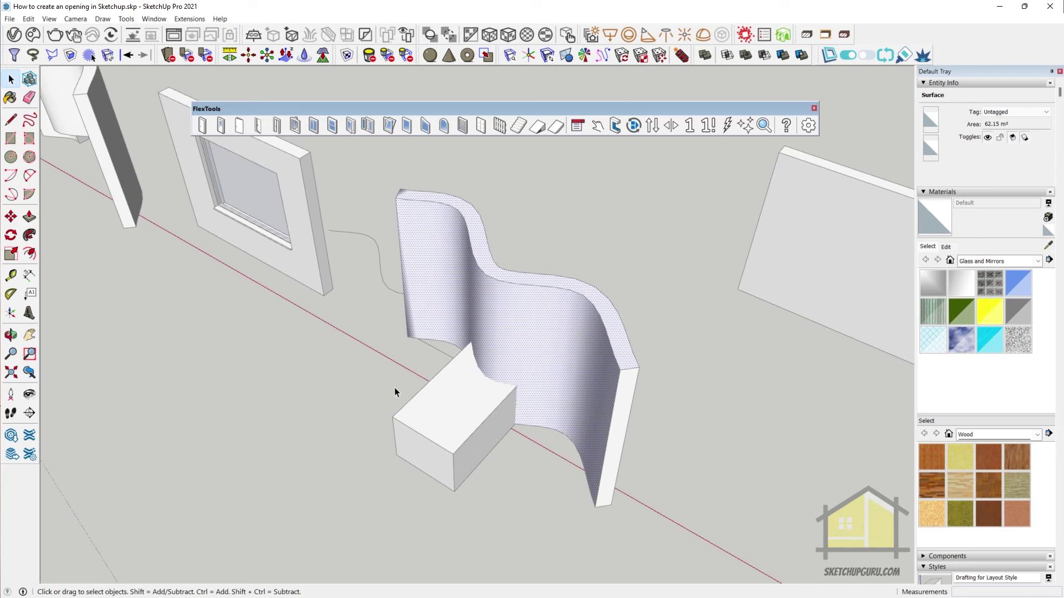
- Select the curved wall together with the box passing through it and intersect their faces with the selection
{"action": "middle_click_drag", "start_coordinate": [510, 482], "coordinate": [414, 269]}
{"action": "scroll", "coordinate": [414, 269], "scroll_direction": "down", "scroll_amount": 2}
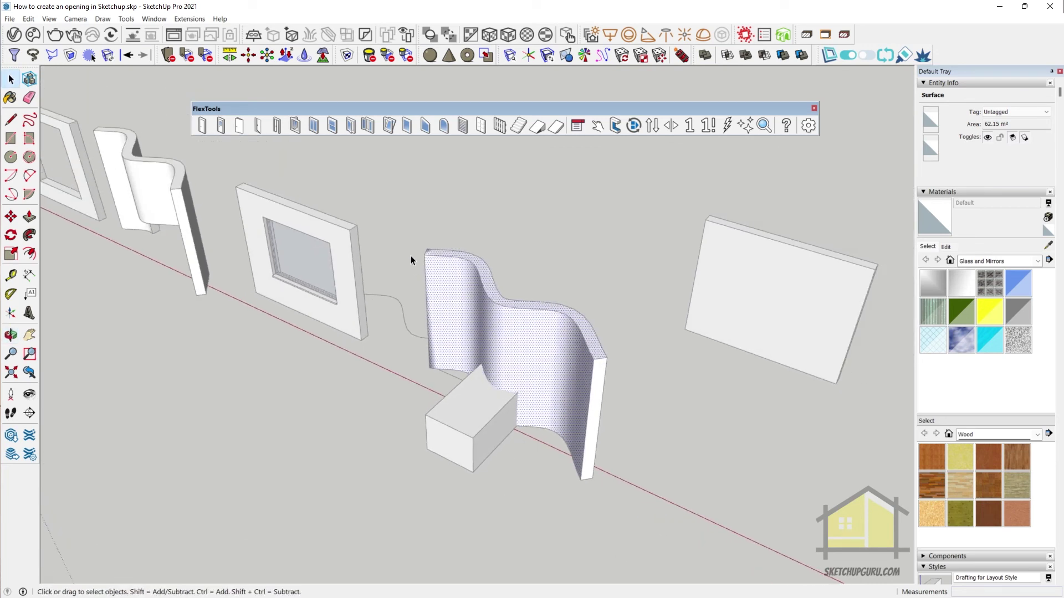
{"action": "left_click_drag", "start_coordinate": [448, 299], "coordinate": [650, 575]}
{"action": "scroll", "coordinate": [506, 350], "scroll_direction": "up", "scroll_amount": 3}
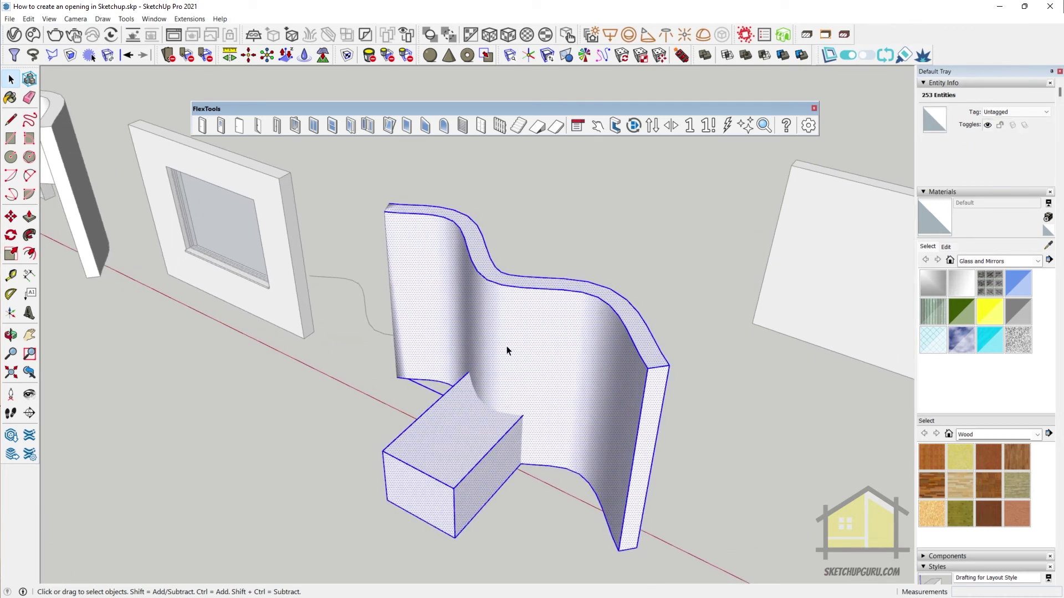
{"action": "right_click", "coordinate": [500, 321]}
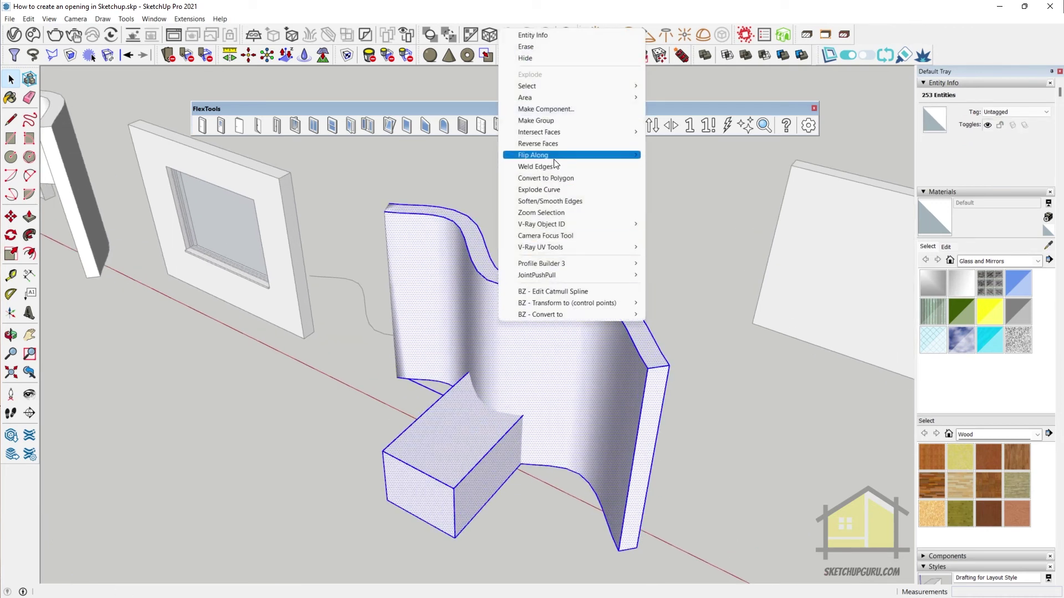
{"action": "mouse_move", "coordinate": [546, 133]}
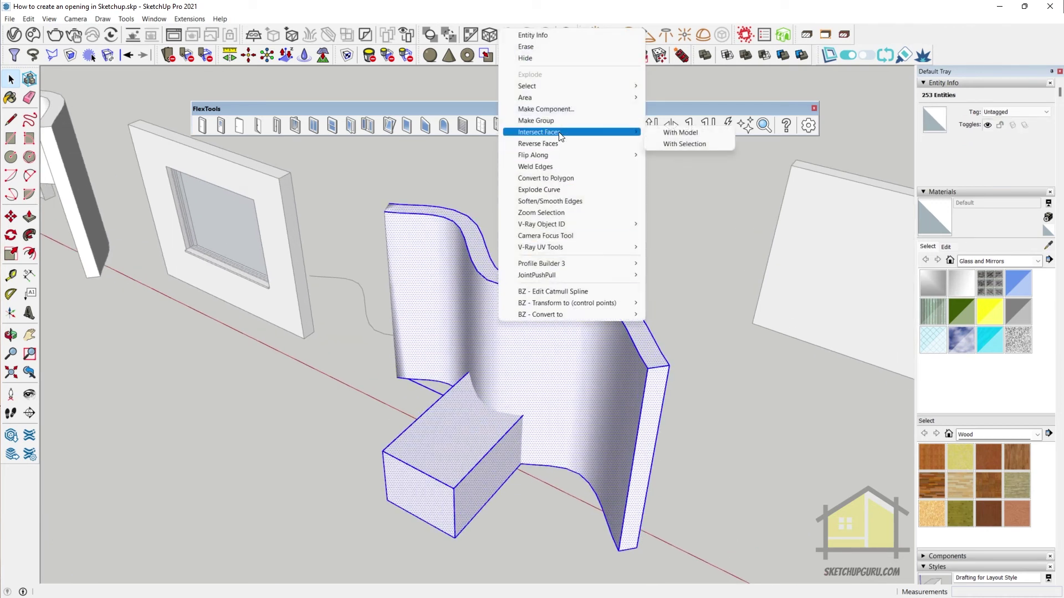
{"action": "left_click", "coordinate": [688, 145]}
{"action": "left_click", "coordinate": [484, 433]}
- Erase the parts of the box that protrude from both sides of the curved wall
{"action": "middle_click_drag", "start_coordinate": [484, 434], "coordinate": [407, 458]}
{"action": "key", "text": "e"}
{"action": "mouse_move", "coordinate": [441, 485]}
{"action": "left_mouse_down"}
{"action": "mouse_move", "coordinate": [390, 422]}
{"action": "mouse_move", "coordinate": [356, 502]}
{"action": "left_mouse_up"}
{"action": "mouse_move", "coordinate": [402, 446]}
{"action": "left_mouse_down"}
{"action": "mouse_move", "coordinate": [452, 496]}
{"action": "mouse_move", "coordinate": [410, 521]}
{"action": "mouse_move", "coordinate": [394, 513]}
{"action": "left_mouse_up"}
{"action": "mouse_move", "coordinate": [407, 498]}
{"action": "middle_mouse_down"}
{"action": "mouse_move", "coordinate": [520, 444]}
{"action": "mouse_move", "coordinate": [643, 204]}
{"action": "mouse_move", "coordinate": [308, 304]}
{"action": "mouse_move", "coordinate": [388, 410]}
{"action": "middle_mouse_up"}
{"action": "mouse_move", "coordinate": [457, 399]}
{"action": "middle_mouse_down"}
{"action": "mouse_move", "coordinate": [536, 517]}
{"action": "mouse_move", "coordinate": [576, 421]}
{"action": "middle_mouse_up"}
{"action": "mouse_move", "coordinate": [537, 423]}
{"action": "left_mouse_down"}
{"action": "mouse_move", "coordinate": [530, 400]}
{"action": "mouse_move", "coordinate": [538, 405]}
{"action": "mouse_move", "coordinate": [510, 472]}
{"action": "left_mouse_up"}
{"action": "left_click", "coordinate": [536, 359]}
{"action": "mouse_move", "coordinate": [527, 380]}
{"action": "middle_mouse_down"}
{"action": "mouse_move", "coordinate": [416, 439]}
{"action": "mouse_move", "coordinate": [430, 443]}
{"action": "middle_mouse_up"}
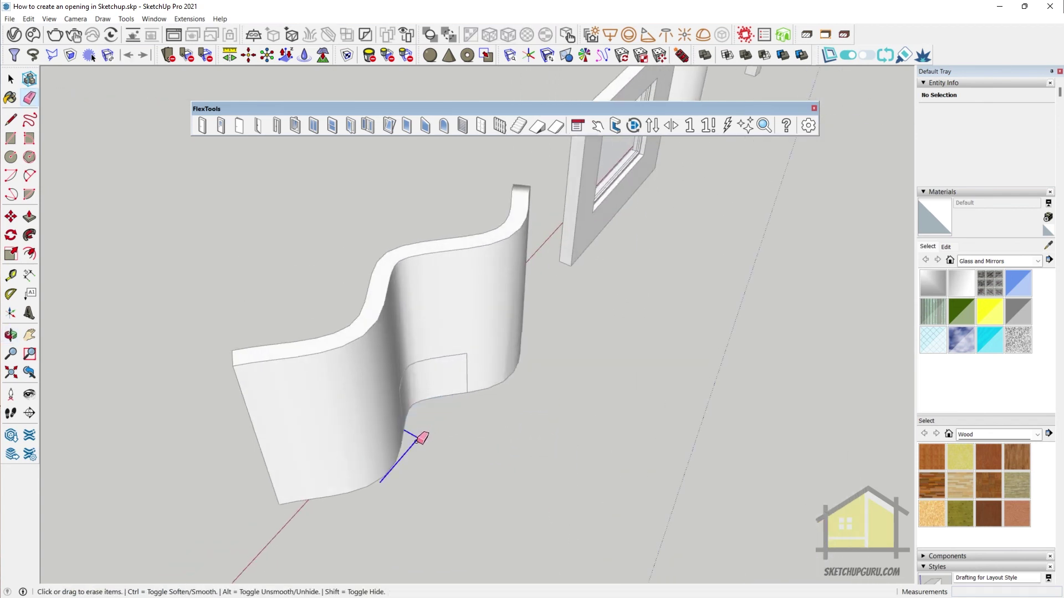
- Delete the outlined surfaces on both sides of the curved wall to open the hole through it
{"action": "scroll", "coordinate": [418, 393], "scroll_direction": "up", "scroll_amount": 3}
{"action": "key", "text": "space"}
{"action": "left_click", "coordinate": [421, 375]}
{"action": "middle_click_drag", "start_coordinate": [421, 375], "coordinate": [415, 405]}
{"action": "key", "text": "e"}
{"action": "key", "text": "space"}
{"action": "key", "text": "Delete"}
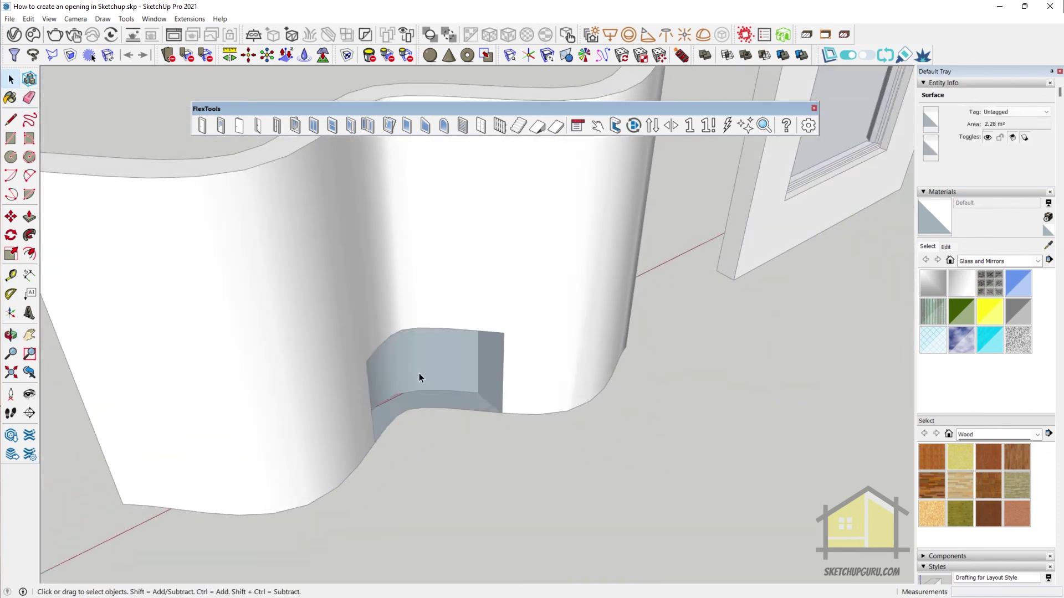
{"action": "left_click", "coordinate": [403, 367]}
{"action": "scroll", "coordinate": [413, 376], "scroll_direction": "up", "scroll_amount": 3}
{"action": "key", "text": "Delete"}
- Reverse the side face and the top face inside the curved wall's opening
{"action": "middle_click_drag", "start_coordinate": [417, 380], "coordinate": [759, 344]}
{"action": "middle_click_drag", "start_coordinate": [693, 344], "coordinate": [501, 479]}
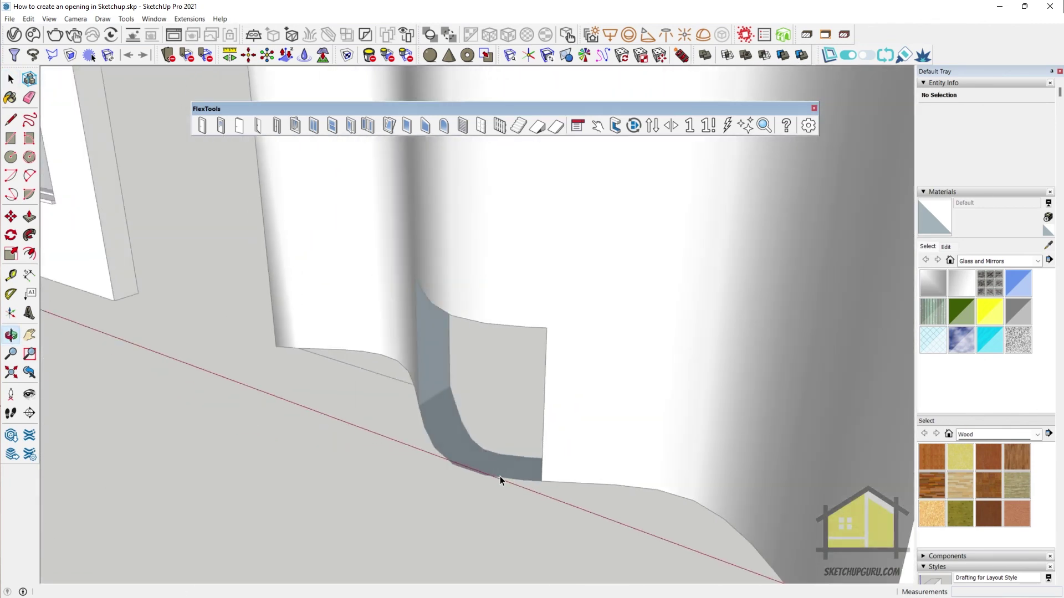
{"action": "right_click", "coordinate": [423, 338]}
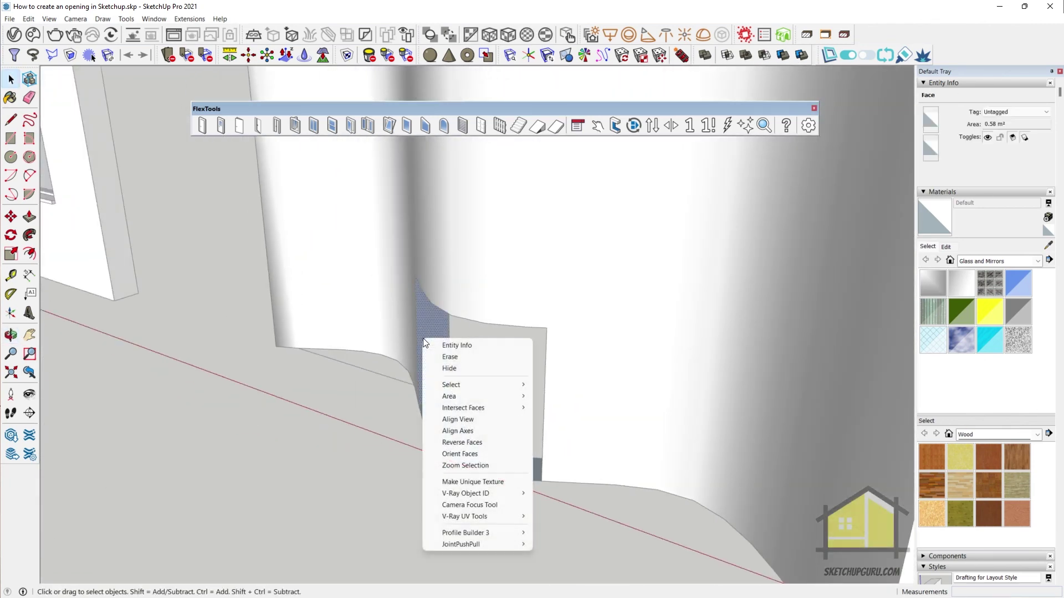
{"action": "left_click", "coordinate": [464, 442]}
{"action": "middle_click_drag", "start_coordinate": [410, 326], "coordinate": [427, 132]}
{"action": "right_click", "coordinate": [453, 198]}
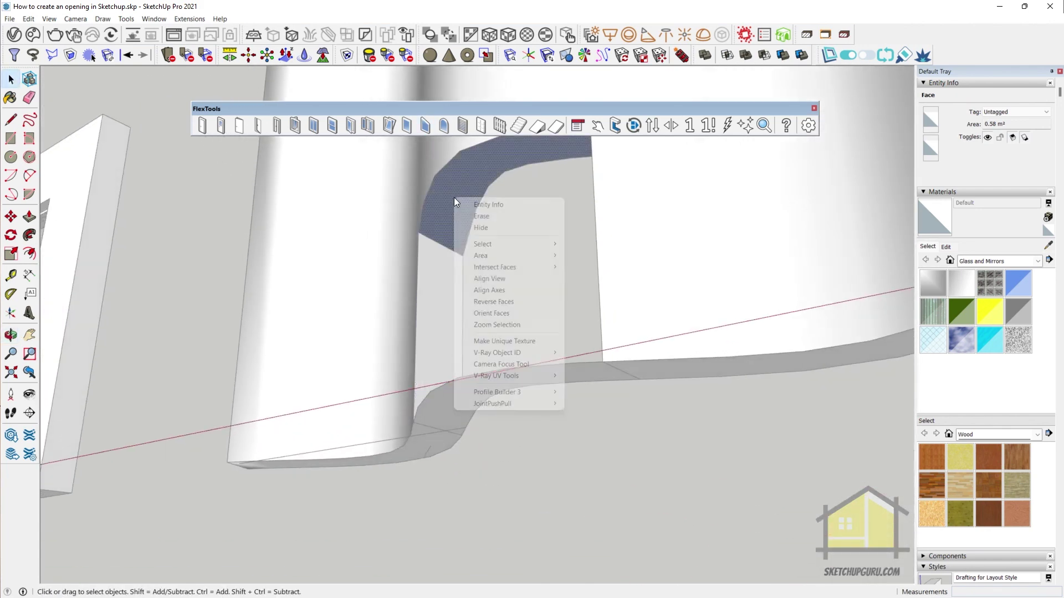
{"action": "left_click", "coordinate": [490, 303]}
- Delete the leftover face across the base of the curved wall's opening
{"action": "left_click", "coordinate": [579, 459]}
{"action": "middle_click_drag", "start_coordinate": [490, 303], "coordinate": [339, 481]}
{"action": "key", "text": "Delete"}
{"action": "left_click", "coordinate": [477, 437]}
{"action": "scroll", "coordinate": [373, 413], "scroll_direction": "down", "scroll_amount": 2}
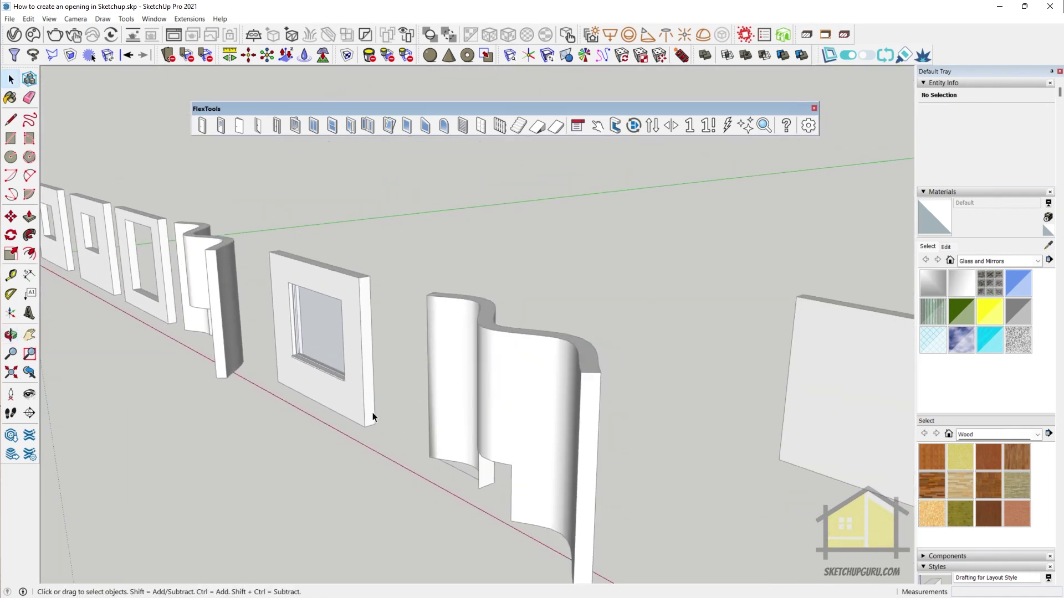